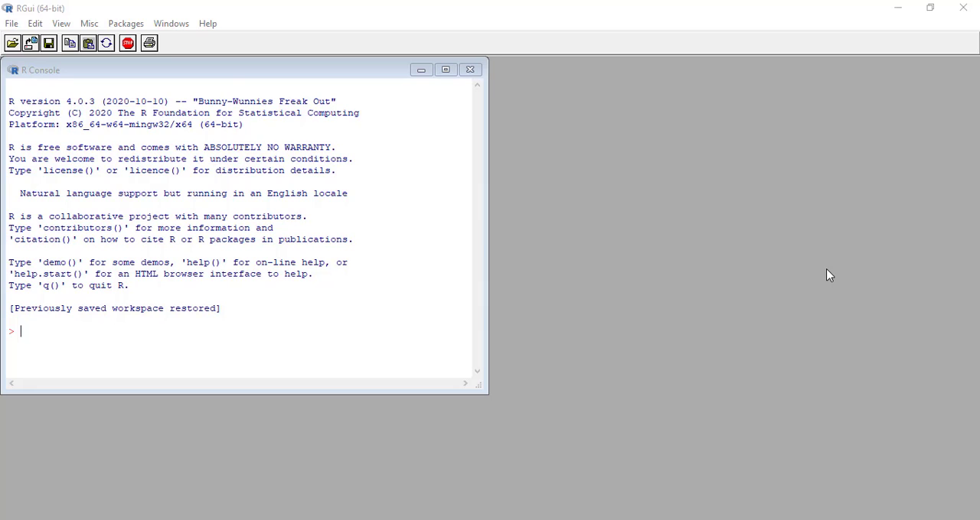
- Load the Rcmdr package with library(Rcmdr) in the R console to start R Commander
{"action": "left_click", "coordinate": [119, 335]}
{"action": "type", "text": "library"}
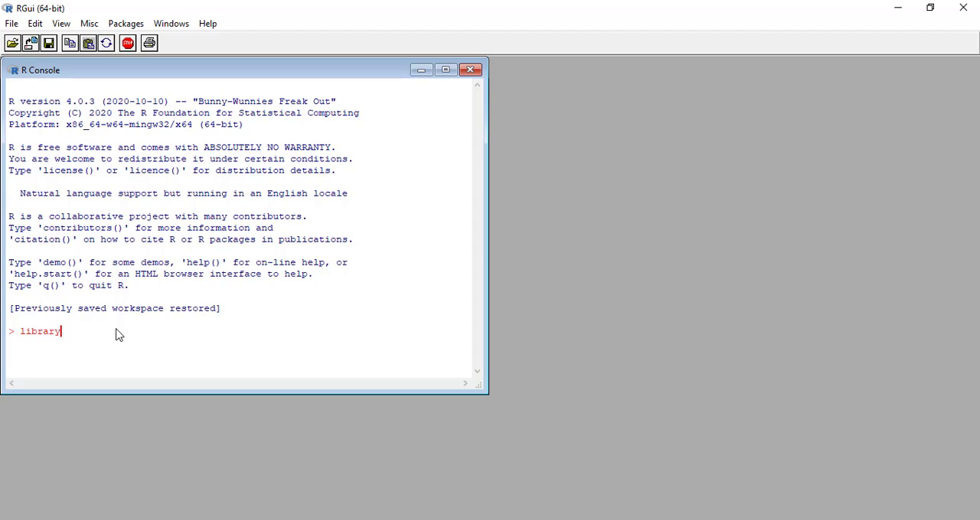
{"action": "type", "text": "(Rcmdr)"}
{"action": "key", "text": "Return"}
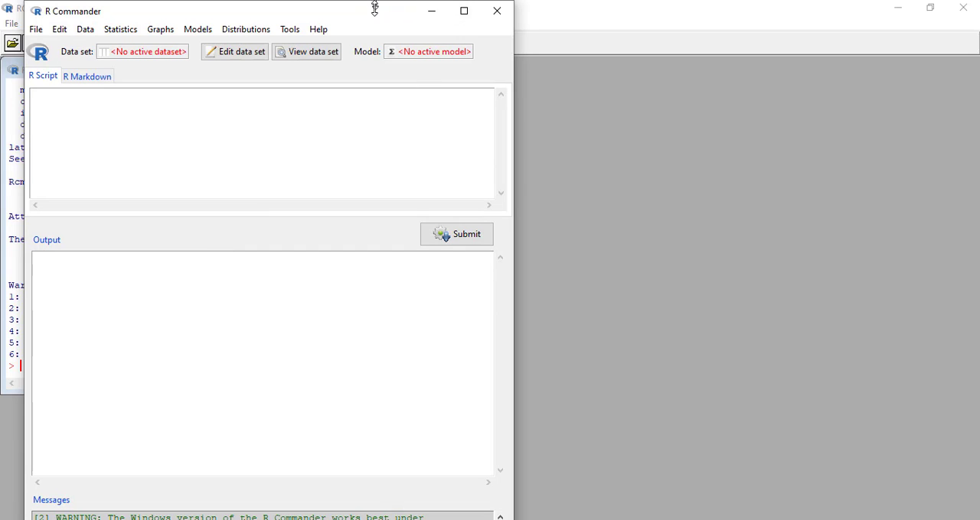
{"action": "mouse_move", "coordinate": [374, 7]}
{"action": "left_mouse_down"}
{"action": "mouse_move", "coordinate": [376, 39]}
{"action": "mouse_move", "coordinate": [376, 17]}
{"action": "left_mouse_up"}
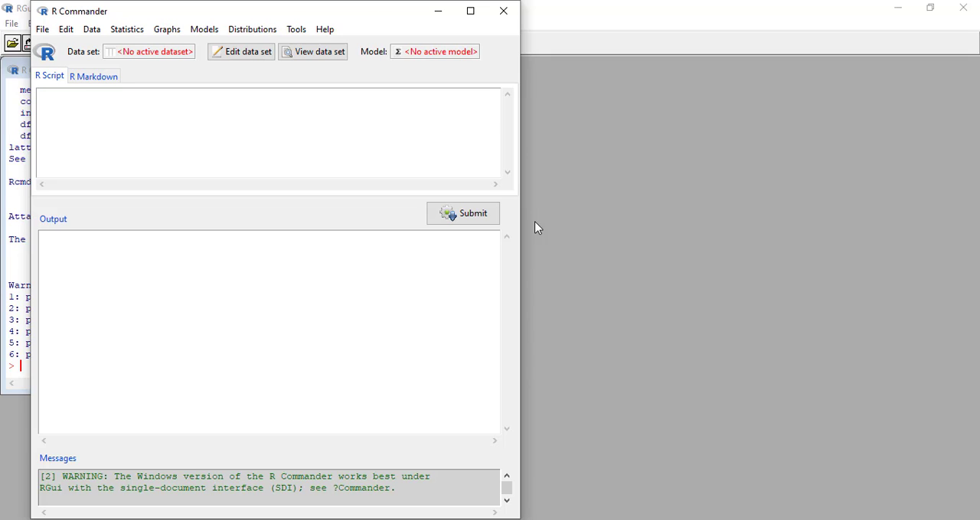
- Switch to the ujitsatu text file in Notepad and examine its column of values from start to end
{"action": "mouse_move", "coordinate": [615, 519]}
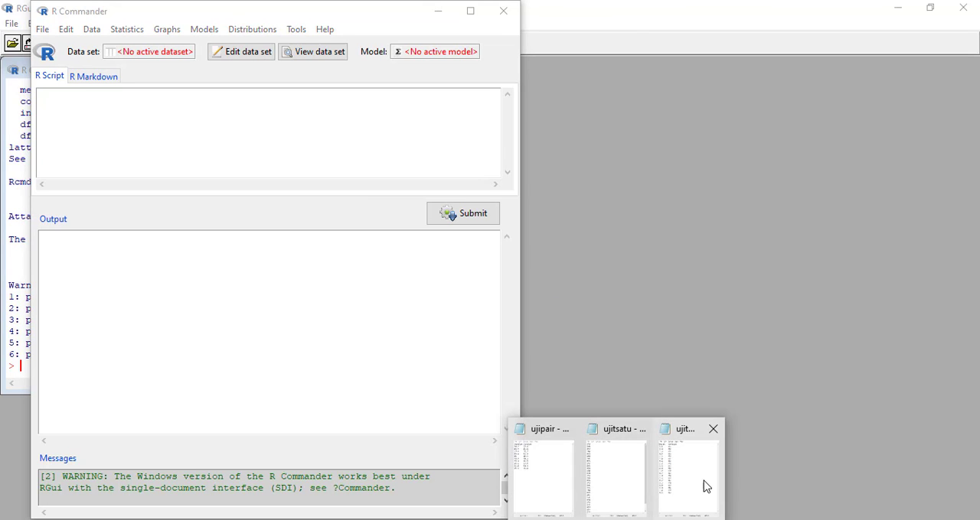
{"action": "left_click", "coordinate": [617, 478]}
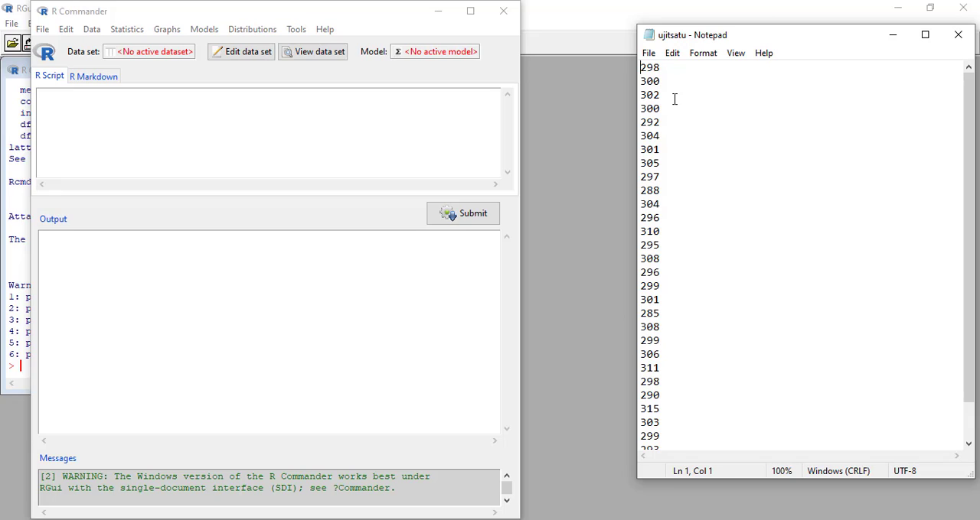
{"action": "scroll", "coordinate": [671, 100], "scroll_direction": "down", "scroll_amount": 1}
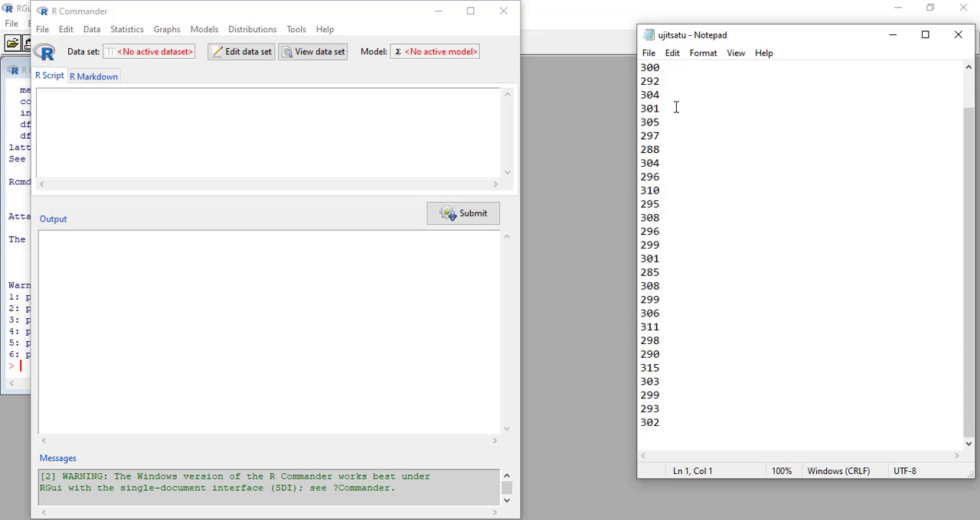
{"action": "scroll", "coordinate": [695, 150], "scroll_direction": "up", "scroll_amount": 1}
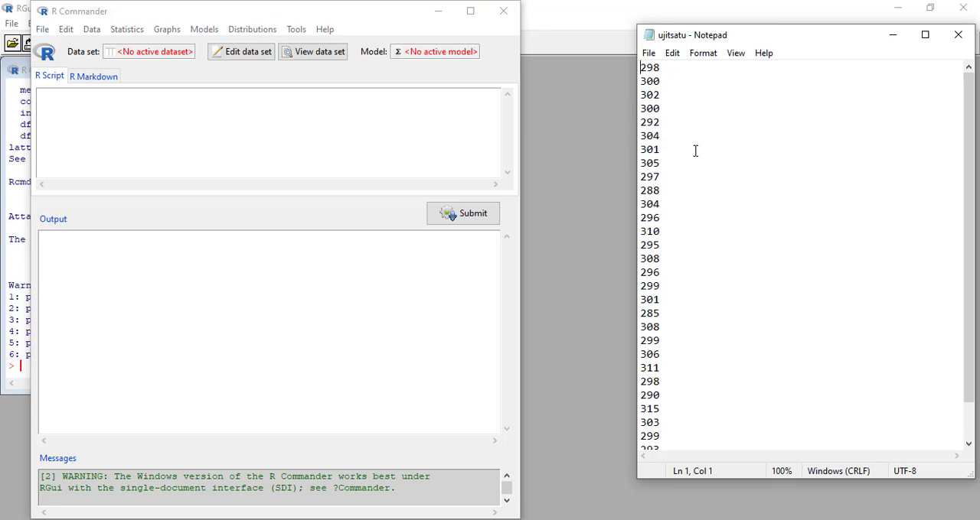
{"action": "scroll", "coordinate": [689, 192], "scroll_direction": "down", "scroll_amount": 1}
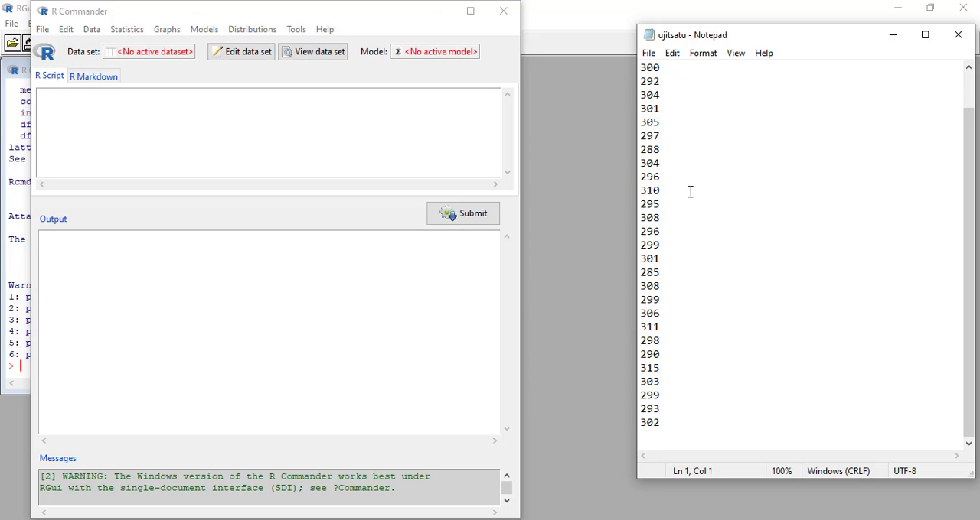
{"action": "scroll", "coordinate": [689, 191], "scroll_direction": "up", "scroll_amount": 1}
{"action": "scroll", "coordinate": [689, 191], "scroll_direction": "down", "scroll_amount": 1}
{"action": "scroll", "coordinate": [690, 191], "scroll_direction": "up", "scroll_amount": 1}
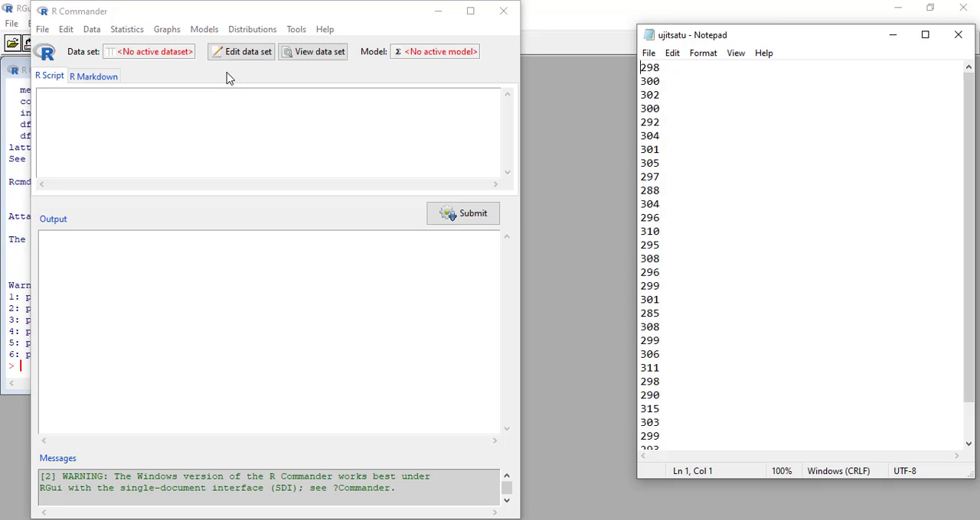
{"action": "left_click", "coordinate": [189, 77]}
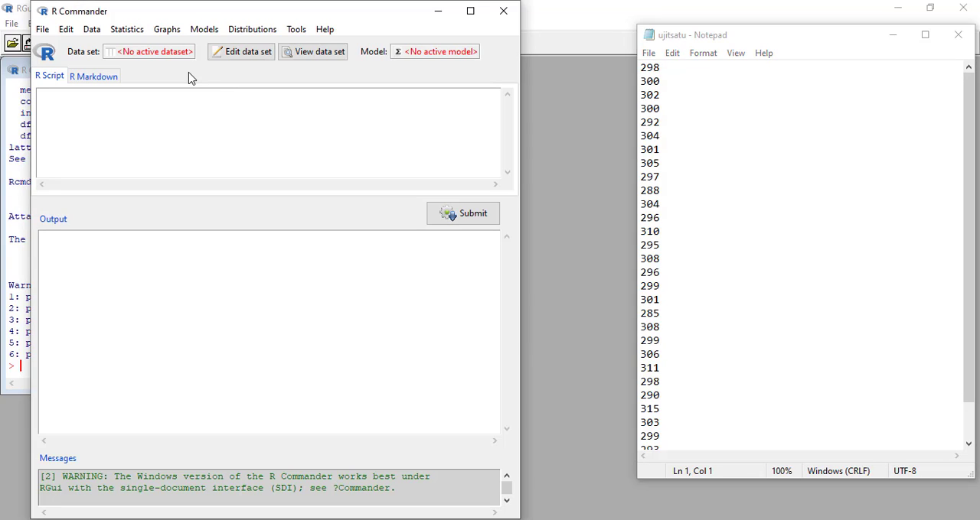
{"action": "left_click", "coordinate": [92, 30]}
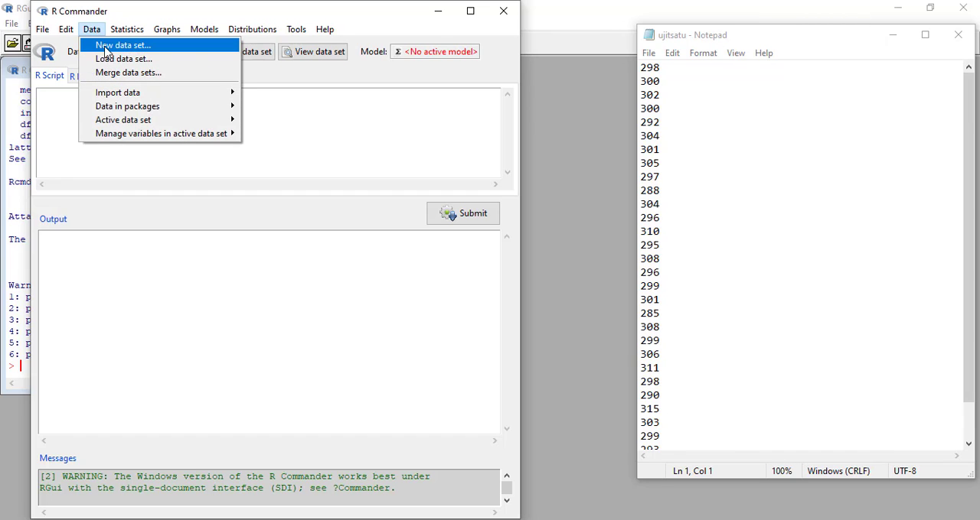
{"action": "left_click", "coordinate": [108, 47]}
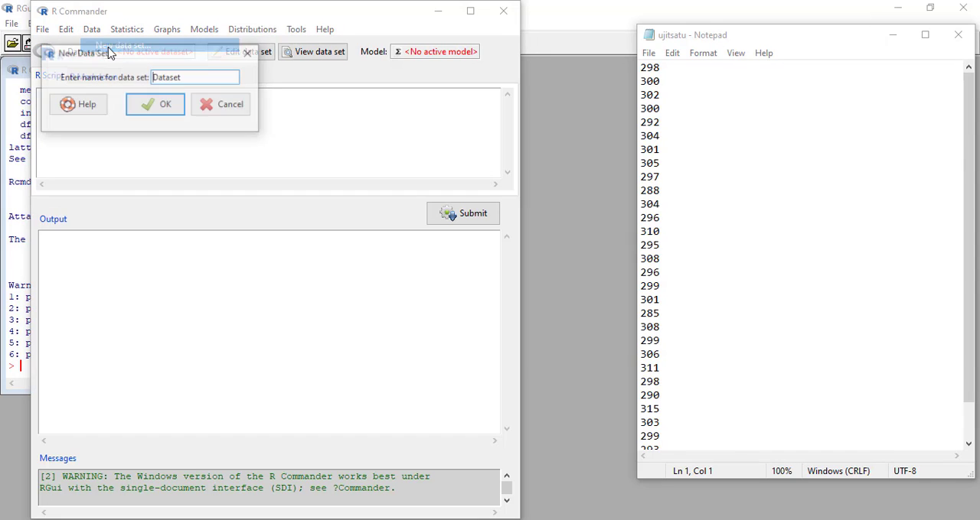
{"action": "left_click", "coordinate": [170, 107]}
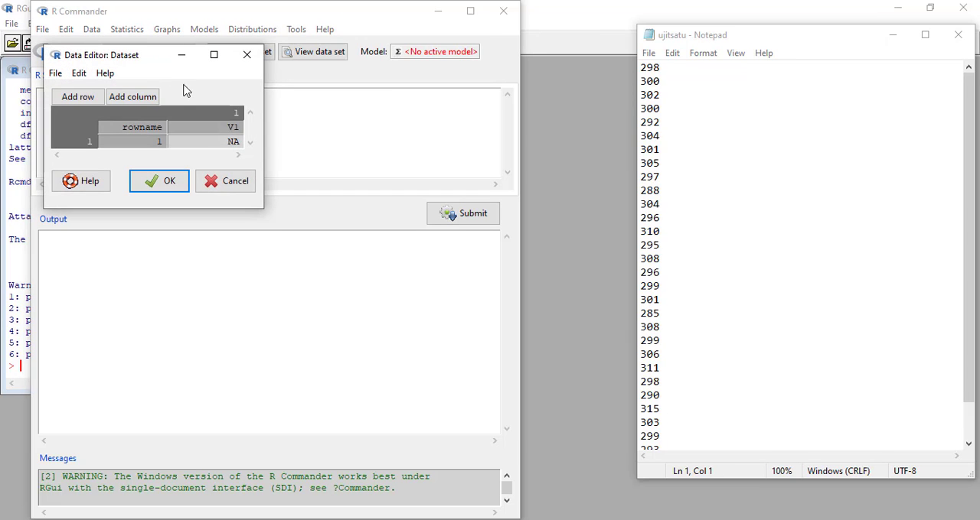
{"action": "left_click", "coordinate": [237, 142]}
{"action": "key", "text": "BackSpace"}
{"action": "key", "text": "BackSpace"}
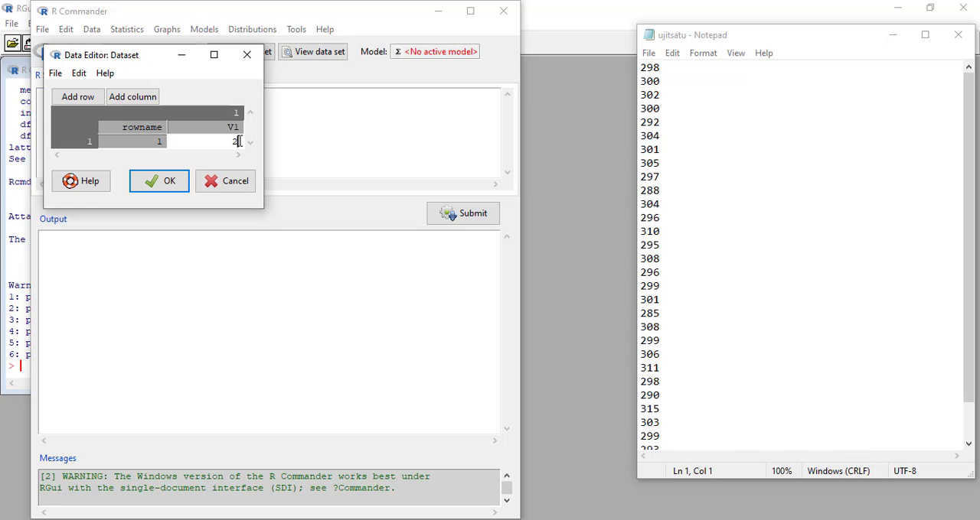
{"action": "type", "text": "298"}
{"action": "left_click", "coordinate": [242, 188]}
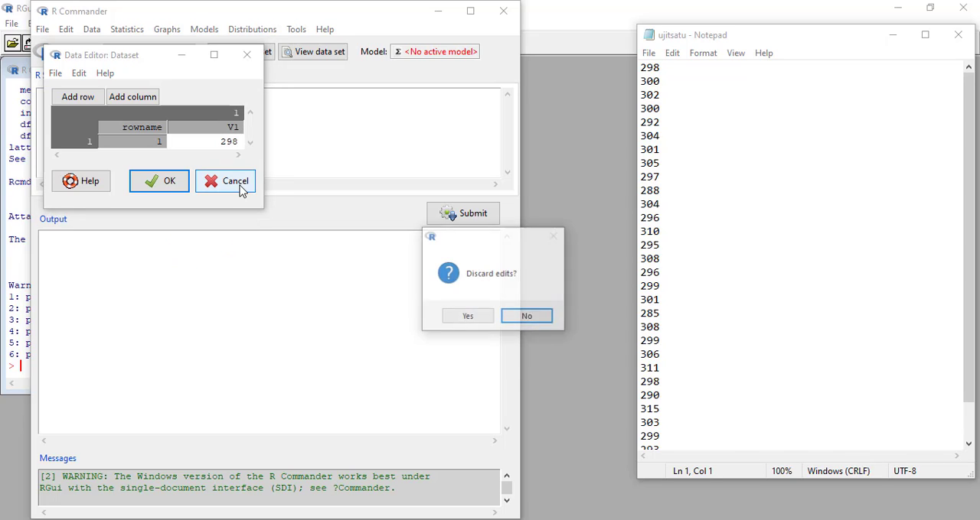
{"action": "left_click", "coordinate": [466, 316]}
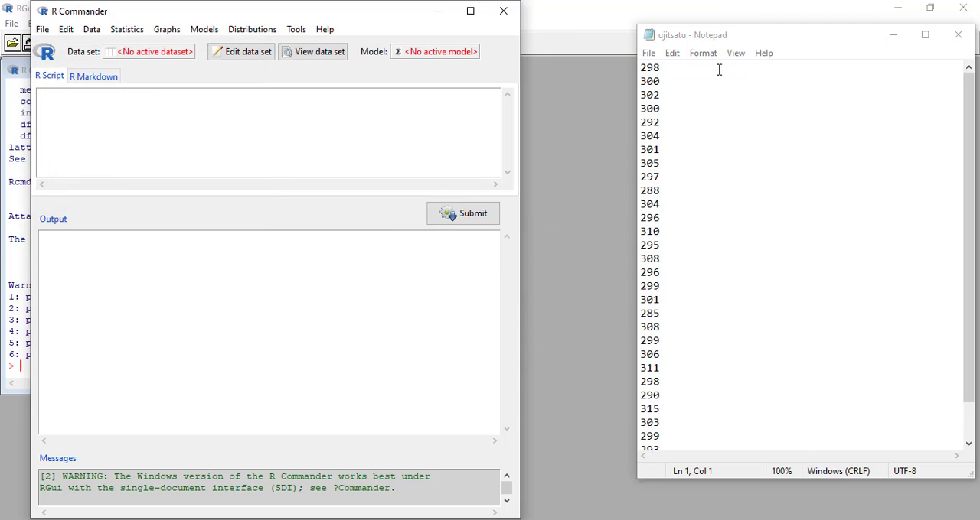
- Set up a text data import in R Commander with the data set named ujisatu and variable names in file turned off
{"action": "left_click", "coordinate": [741, 42]}
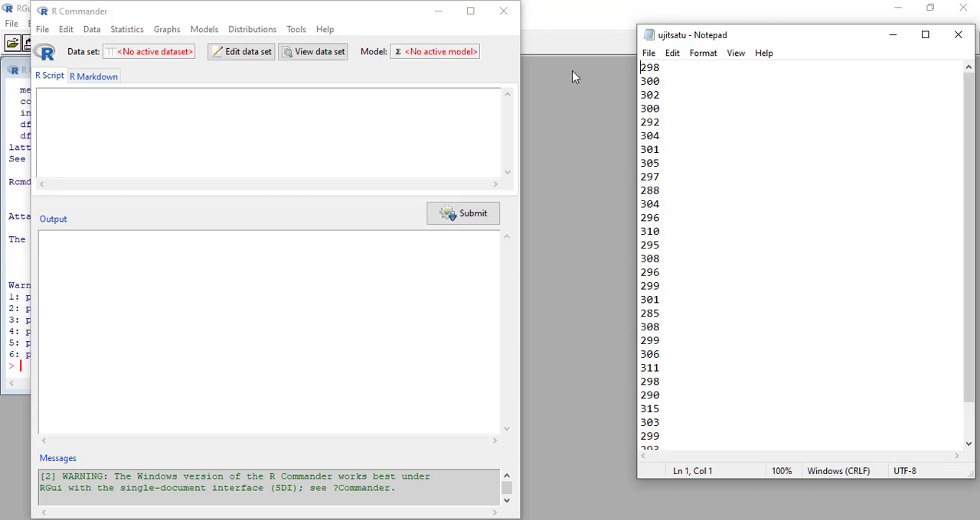
{"action": "left_click", "coordinate": [92, 31]}
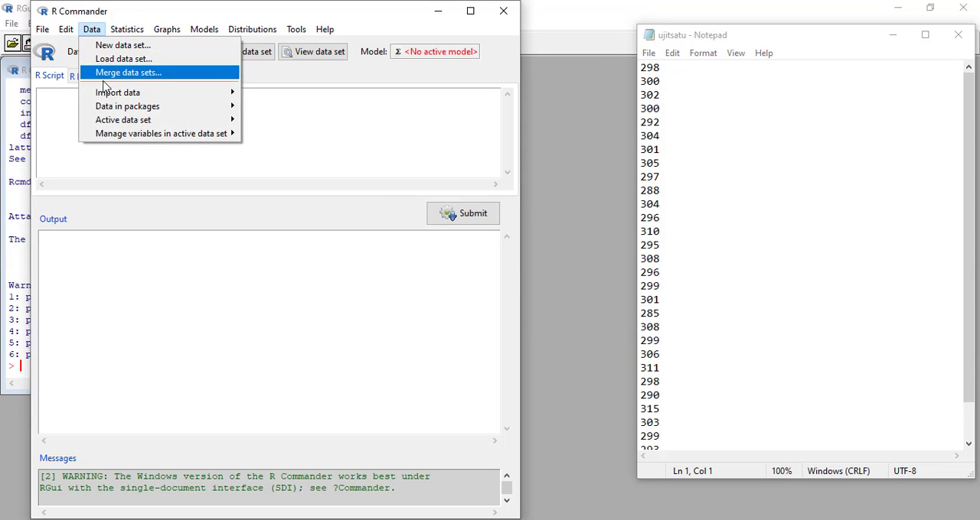
{"action": "mouse_move", "coordinate": [128, 93]}
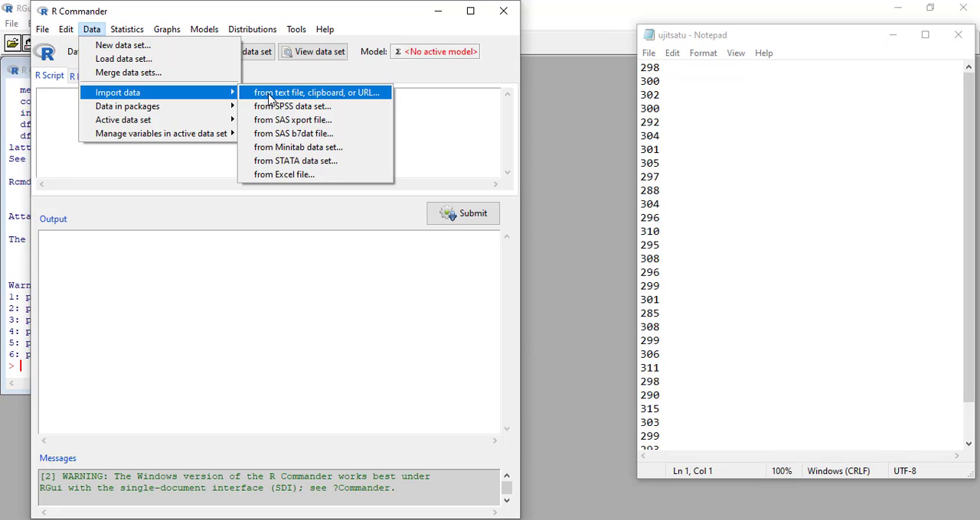
{"action": "left_click", "coordinate": [363, 93]}
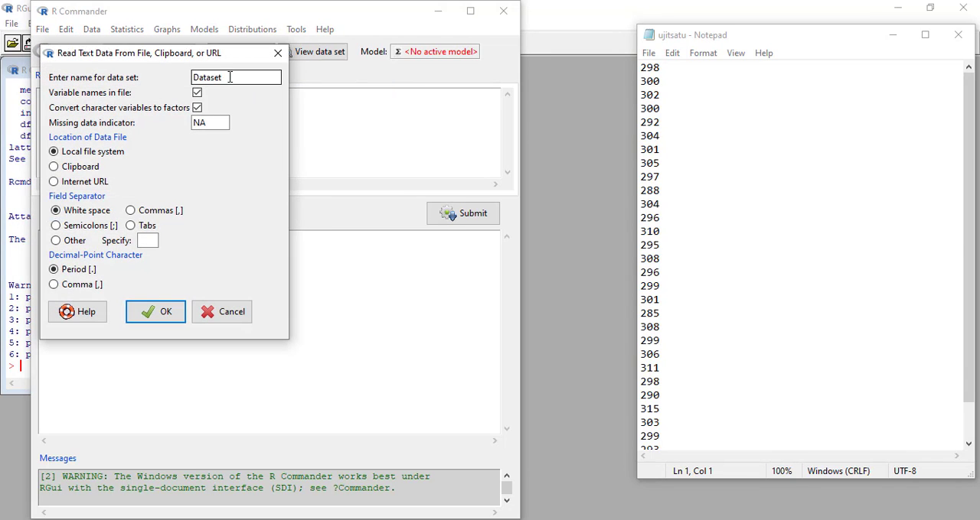
{"action": "double_click", "coordinate": [211, 80]}
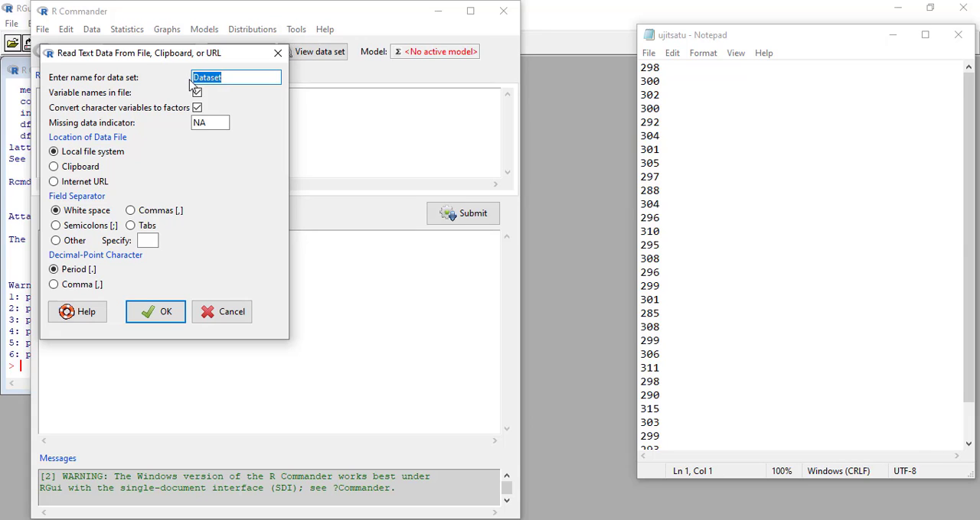
{"action": "type", "text": "ujisatu"}
{"action": "scroll", "coordinate": [680, 89], "scroll_direction": "down", "scroll_amount": 1}
{"action": "scroll", "coordinate": [681, 89], "scroll_direction": "up", "scroll_amount": 1}
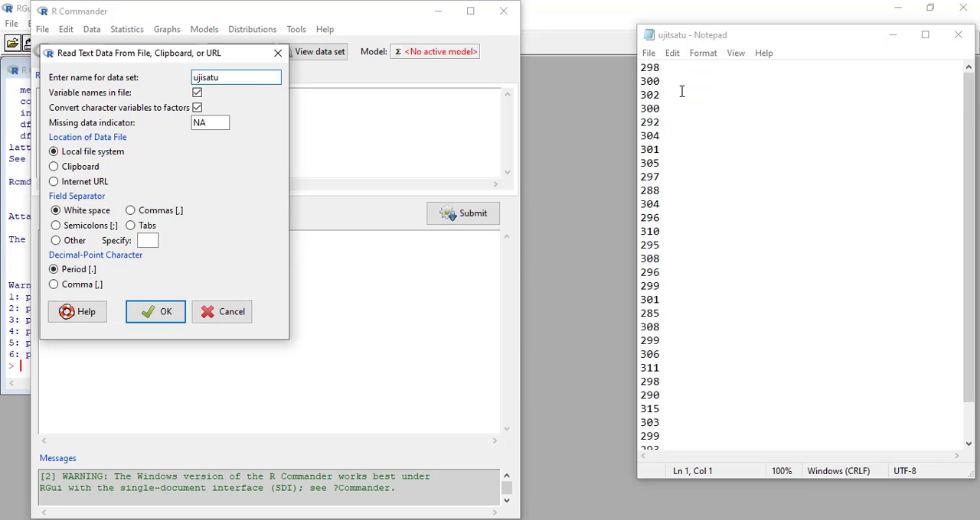
{"action": "left_click", "coordinate": [197, 93]}
{"action": "left_click", "coordinate": [150, 321]}
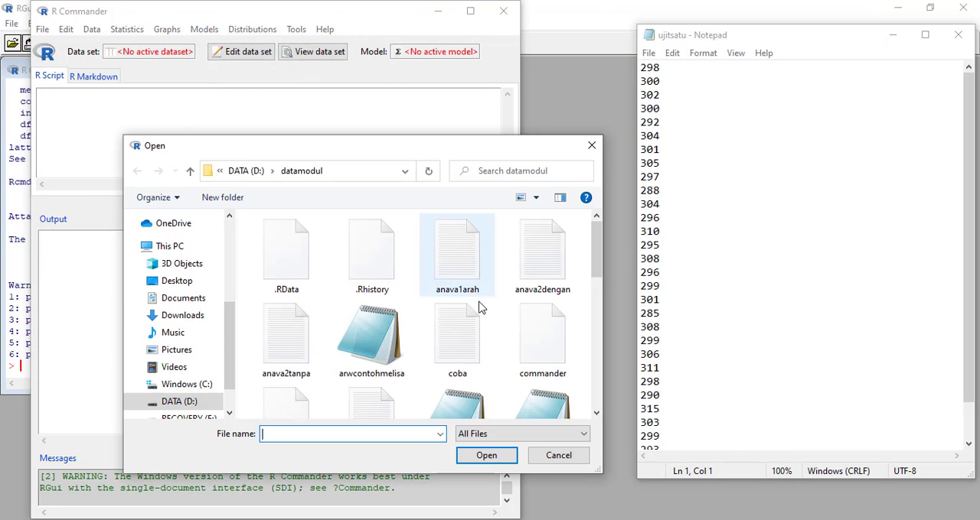
- Choose the ujitsatu file in the datamodul folder and open it as the import source
{"action": "scroll", "coordinate": [474, 314], "scroll_direction": "down", "scroll_amount": 6}
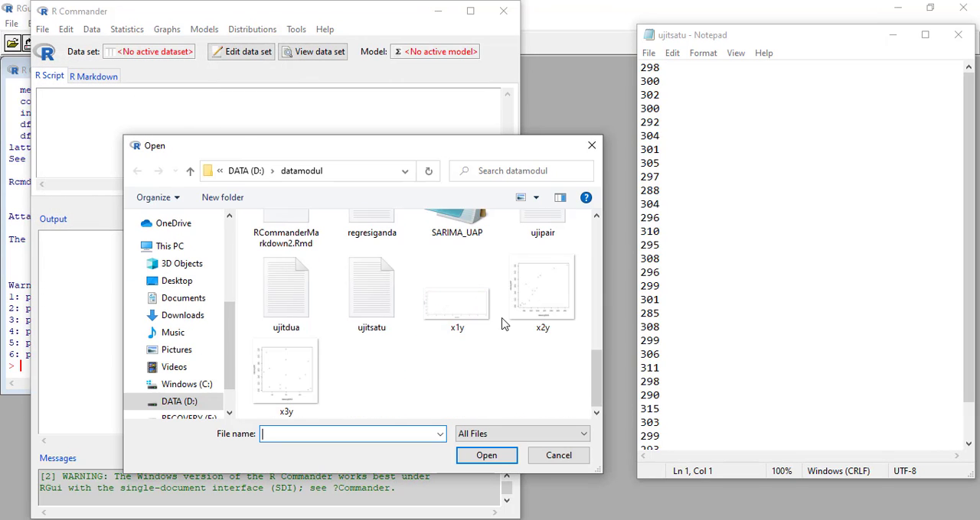
{"action": "left_click", "coordinate": [360, 302]}
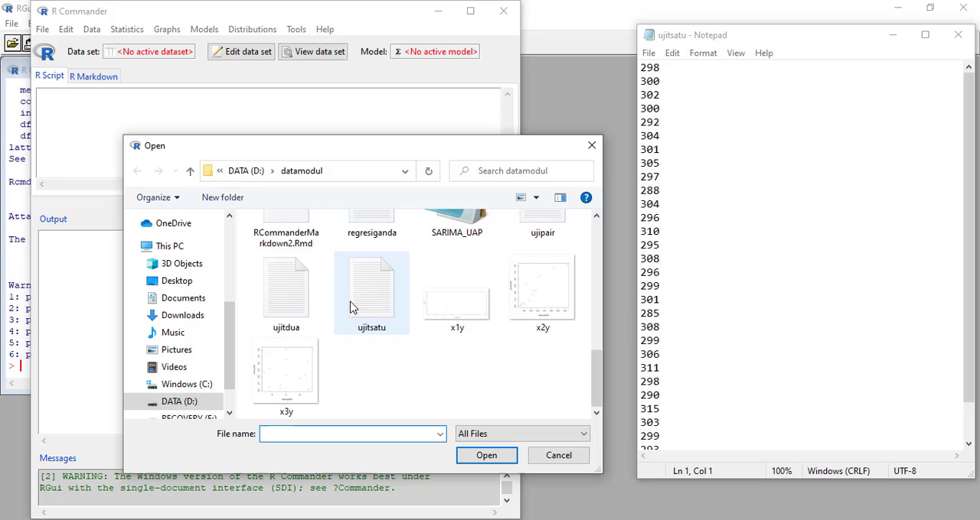
{"action": "left_click", "coordinate": [486, 456]}
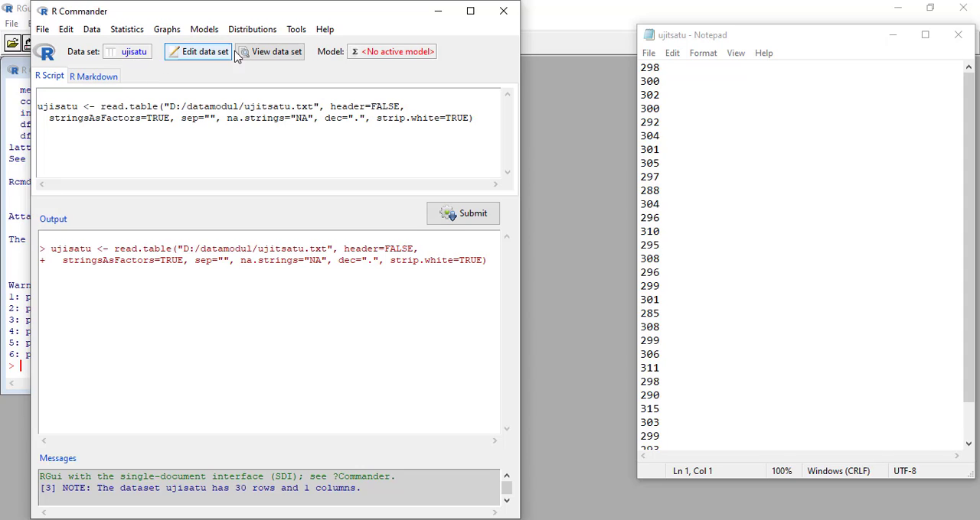
- Minimize the Notepad file and view the imported ujisatu data set, closing the viewer after checking it
{"action": "left_click", "coordinate": [882, 35]}
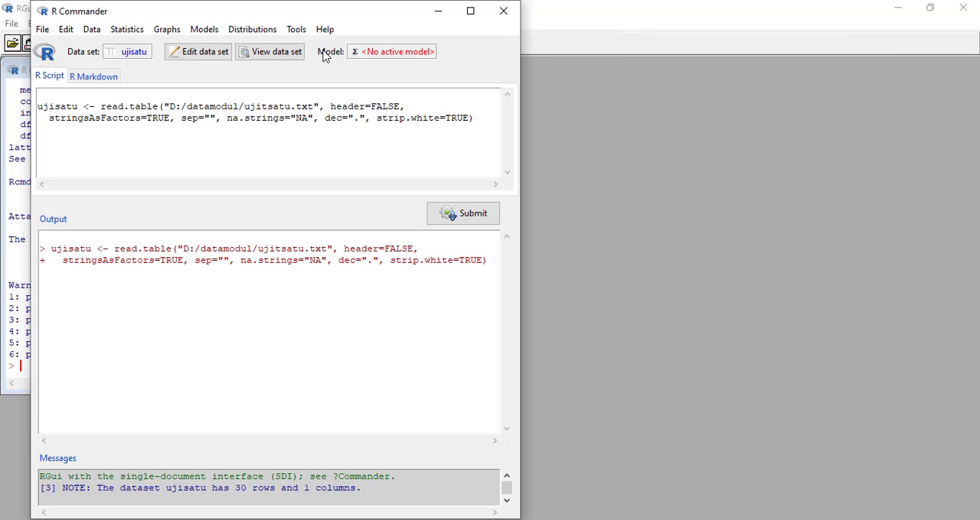
{"action": "left_click", "coordinate": [268, 55]}
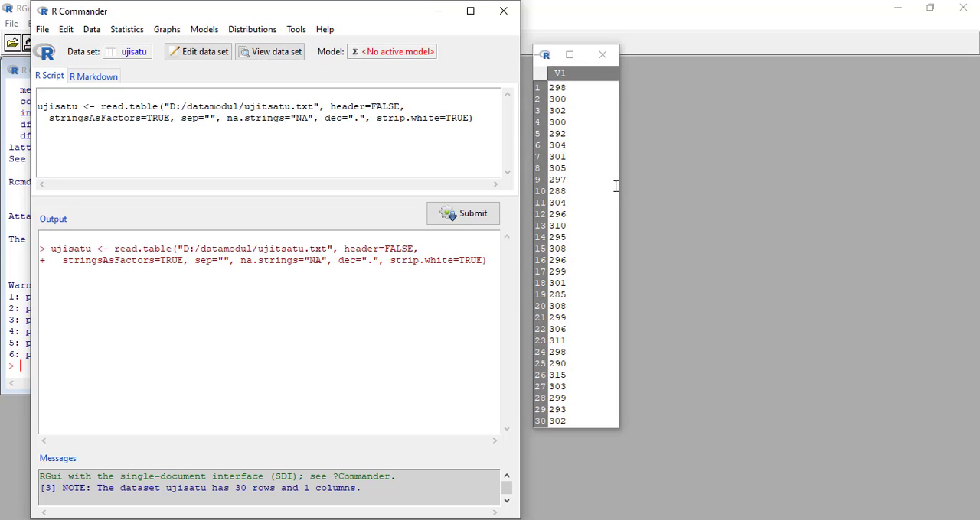
{"action": "left_click", "coordinate": [603, 56]}
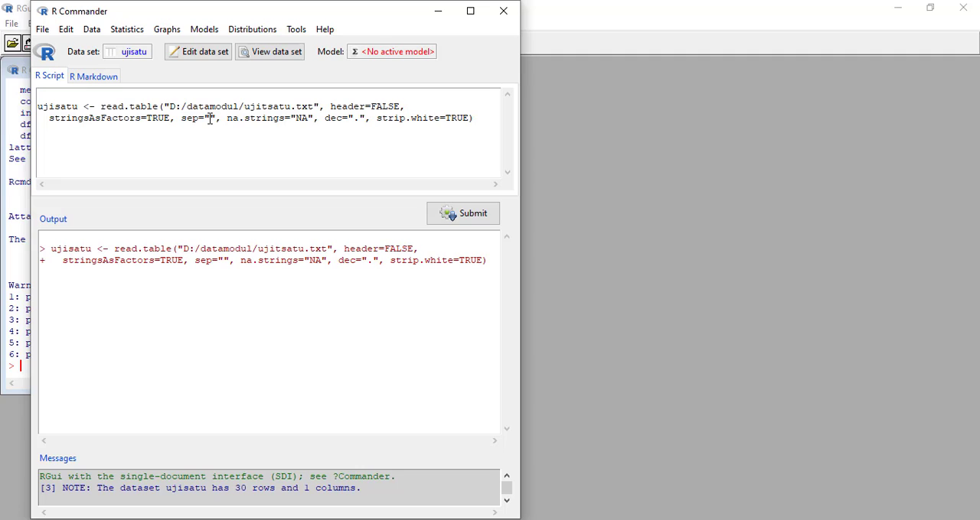
- Run a Shapiro-Wilk normality test on variable V1 and highlight its result in the output
{"action": "left_click", "coordinate": [129, 32]}
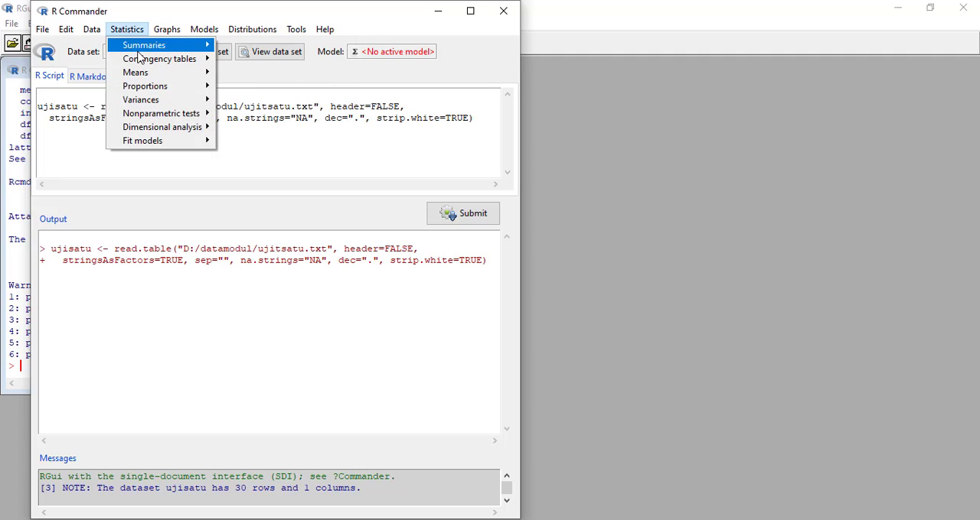
{"action": "left_click", "coordinate": [135, 32]}
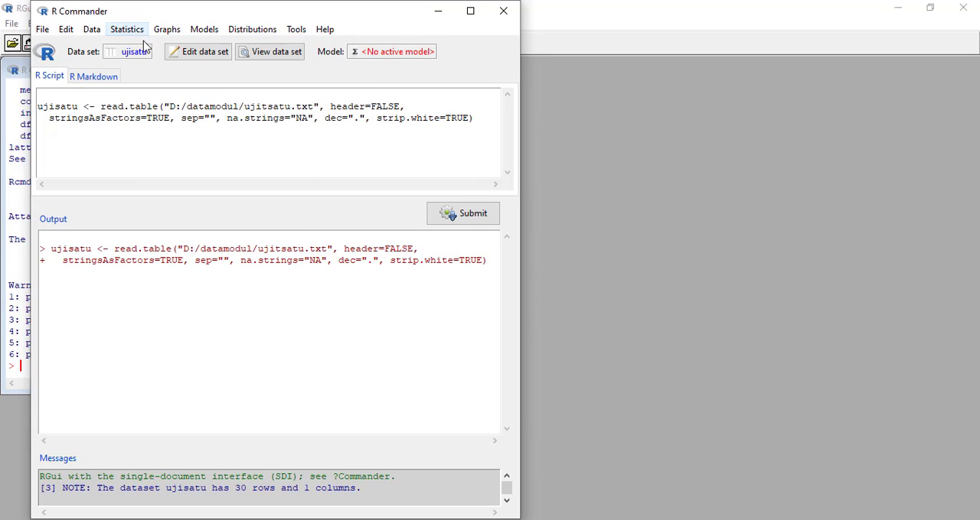
{"action": "left_click", "coordinate": [141, 35]}
{"action": "mouse_move", "coordinate": [153, 47]}
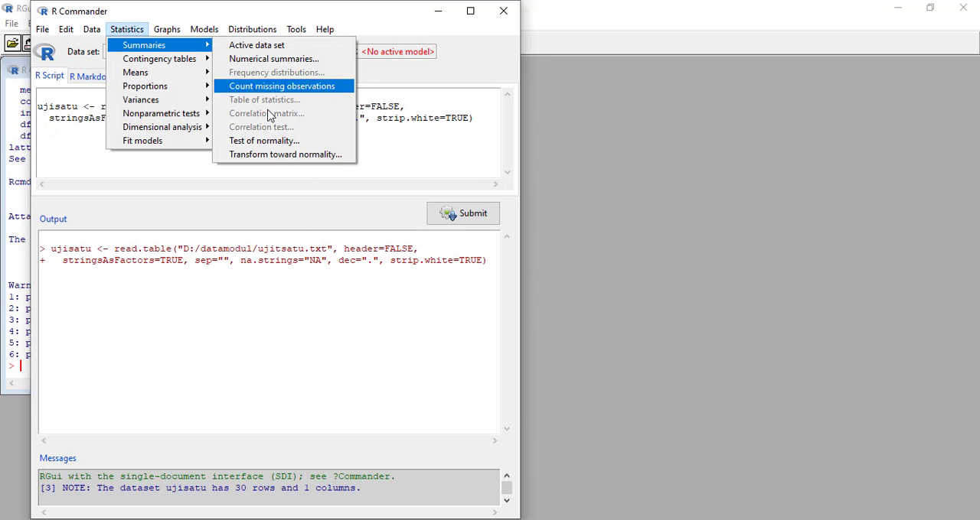
{"action": "left_click", "coordinate": [274, 142]}
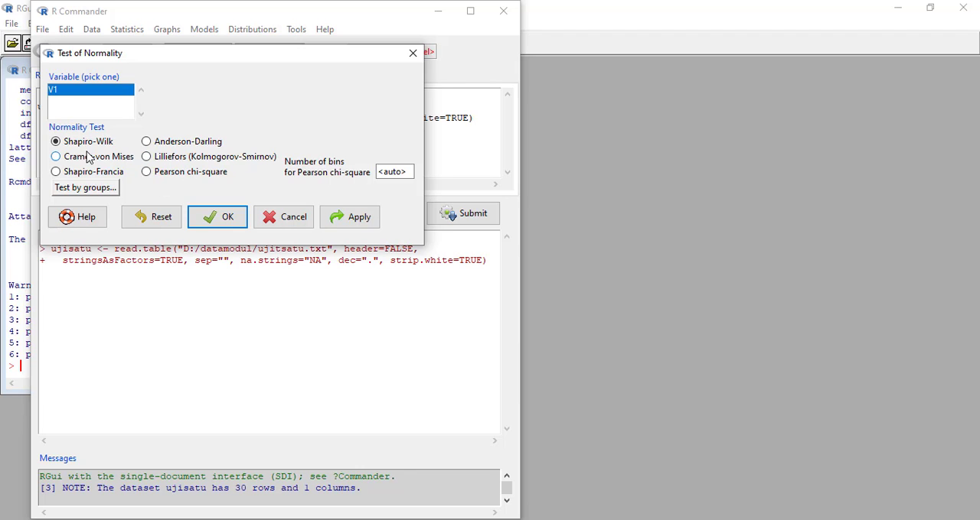
{"action": "left_click", "coordinate": [226, 220]}
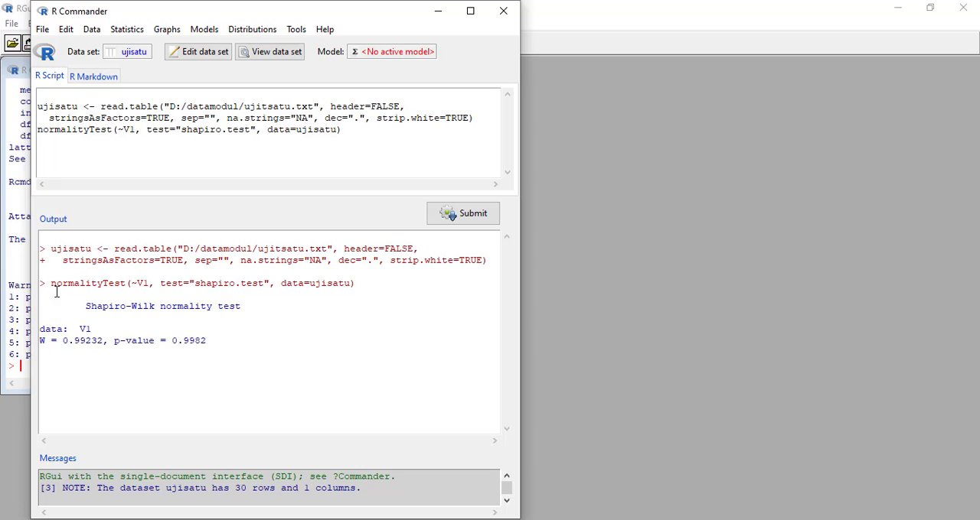
{"action": "left_click_drag", "start_coordinate": [42, 287], "coordinate": [230, 342]}
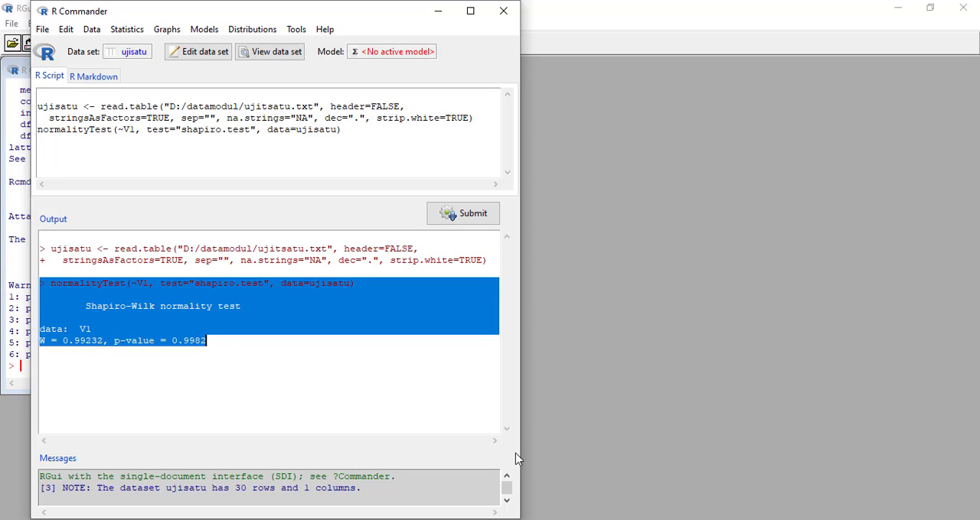
- Highlight the normality test command and its Shapiro-Wilk result in the output to review them
{"action": "left_click", "coordinate": [64, 297]}
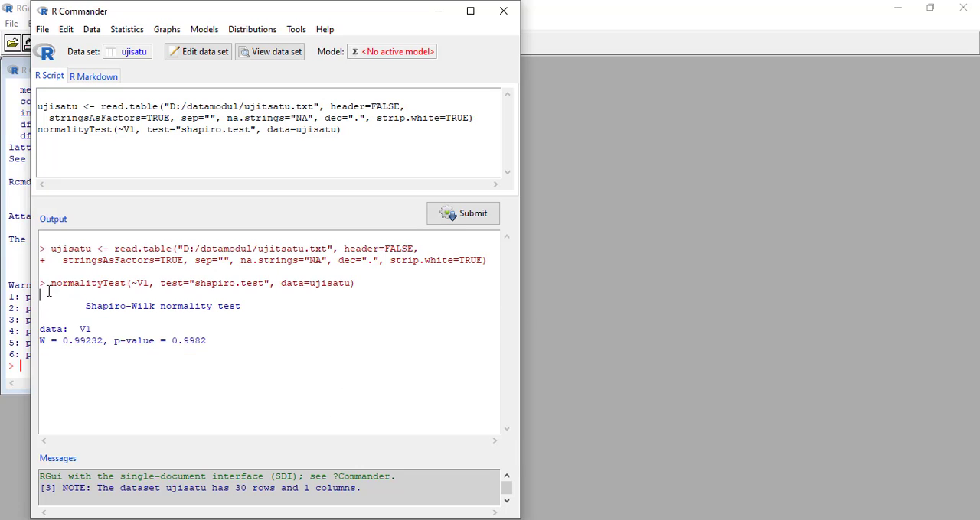
{"action": "left_click_drag", "start_coordinate": [41, 286], "coordinate": [368, 286]}
{"action": "left_click_drag", "start_coordinate": [83, 308], "coordinate": [213, 346]}
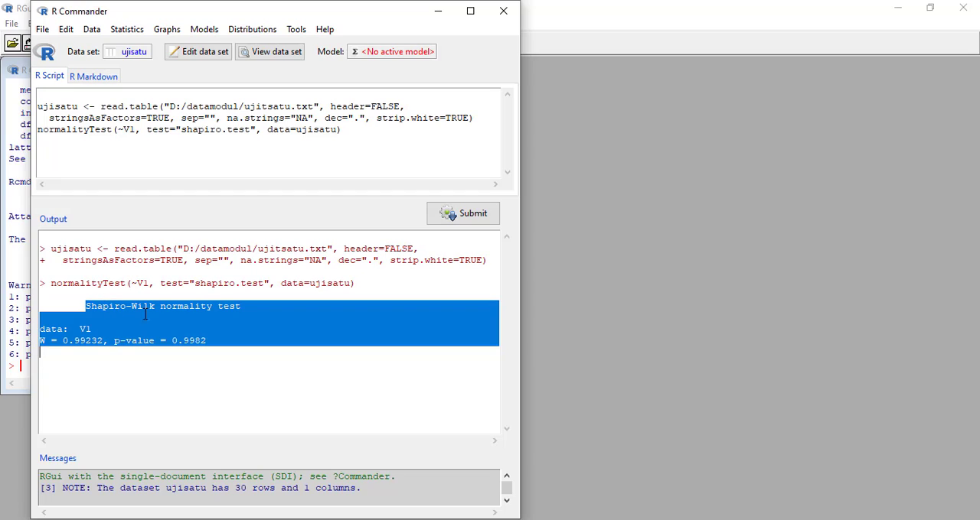
{"action": "left_click", "coordinate": [56, 359]}
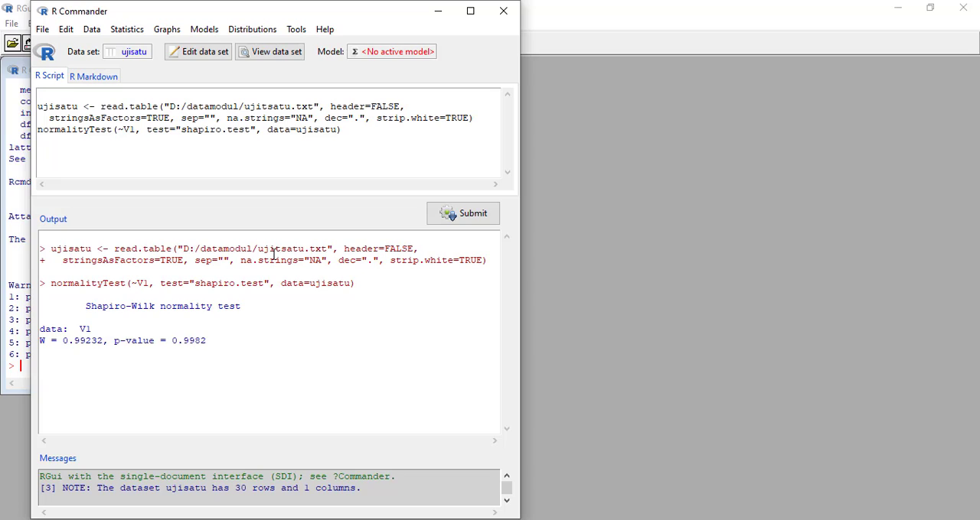
- Run a two-sided single-sample t-test on V1 with a null hypothesis mean of 300 and a .95 confidence level
{"action": "left_click", "coordinate": [138, 34]}
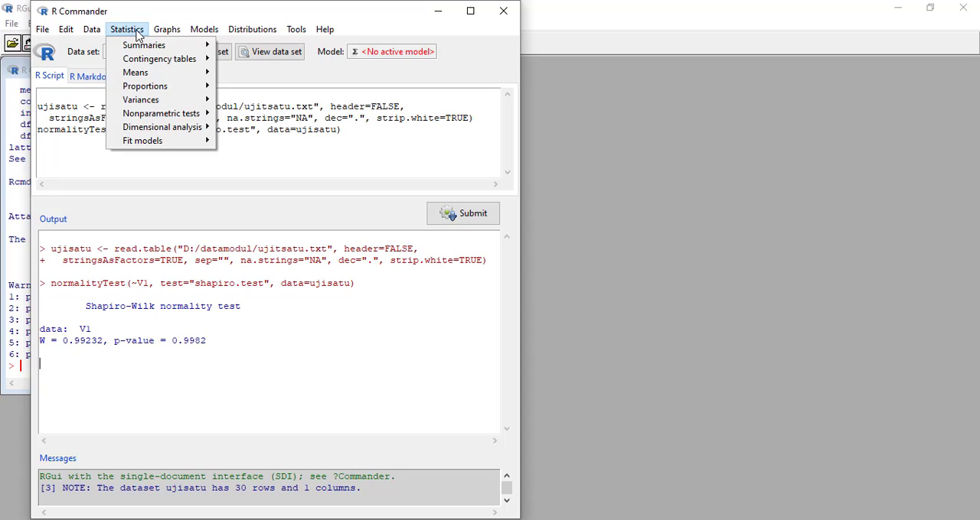
{"action": "mouse_move", "coordinate": [152, 76]}
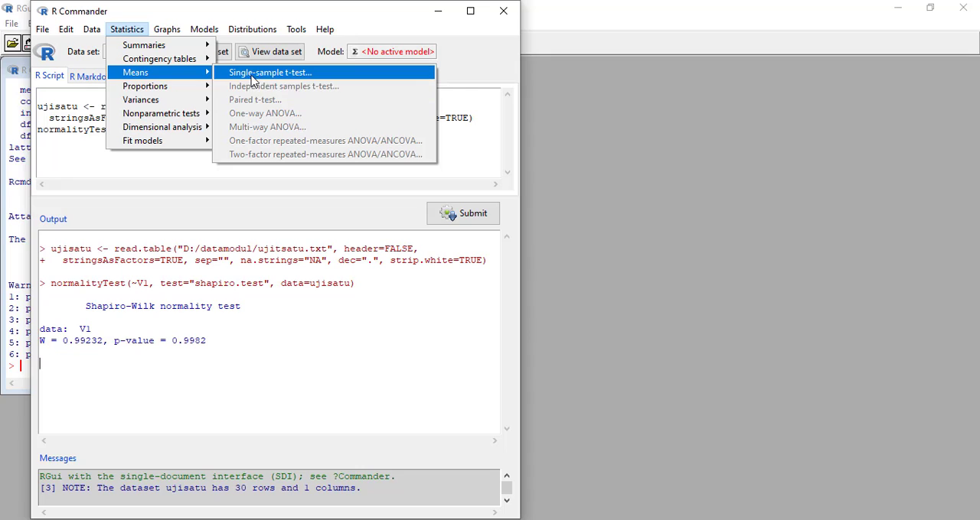
{"action": "left_click", "coordinate": [284, 76]}
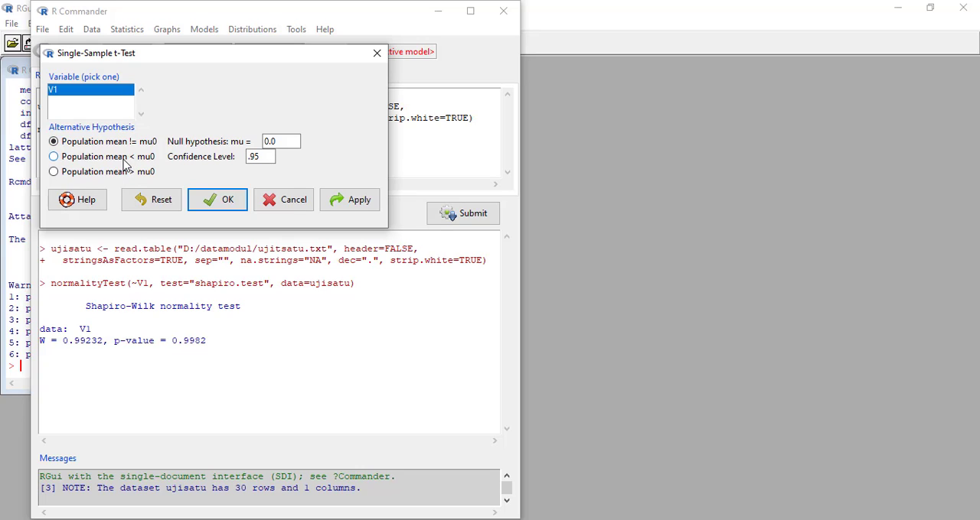
{"action": "left_click", "coordinate": [286, 141]}
{"action": "key", "text": "BackSpace"}
{"action": "key", "text": "BackSpace"}
{"action": "type", "text": "300"}
{"action": "left_click", "coordinate": [222, 201]}
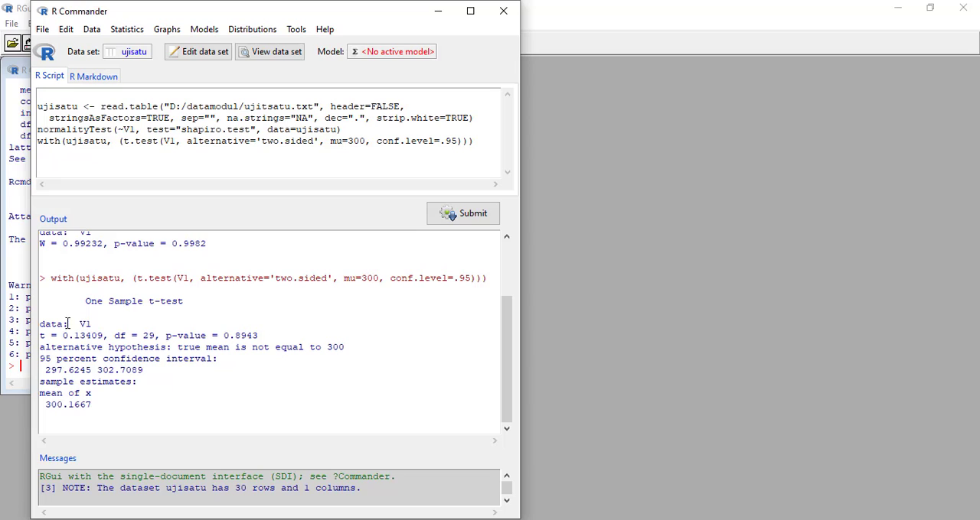
- Highlight the one-sample t-test command and its result block in the output to examine them
{"action": "left_click_drag", "start_coordinate": [42, 281], "coordinate": [492, 281]}
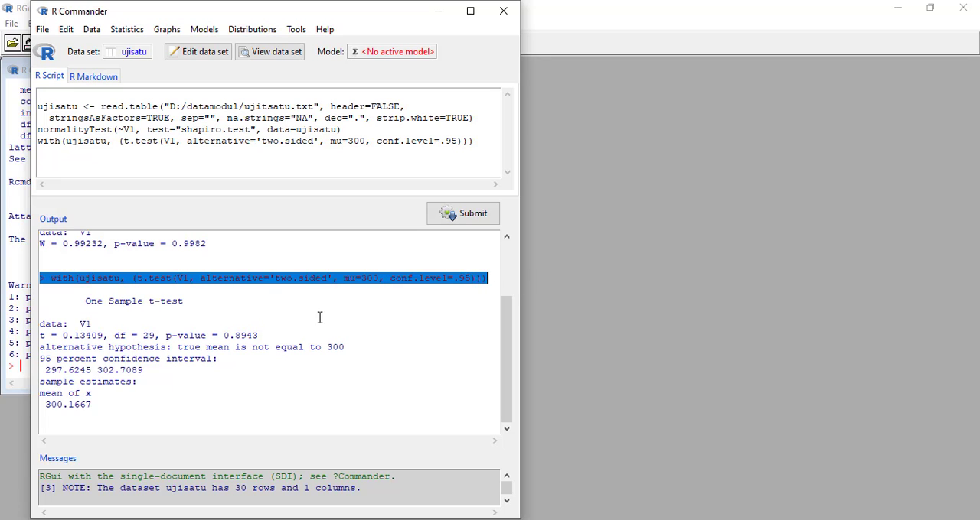
{"action": "left_click", "coordinate": [183, 307]}
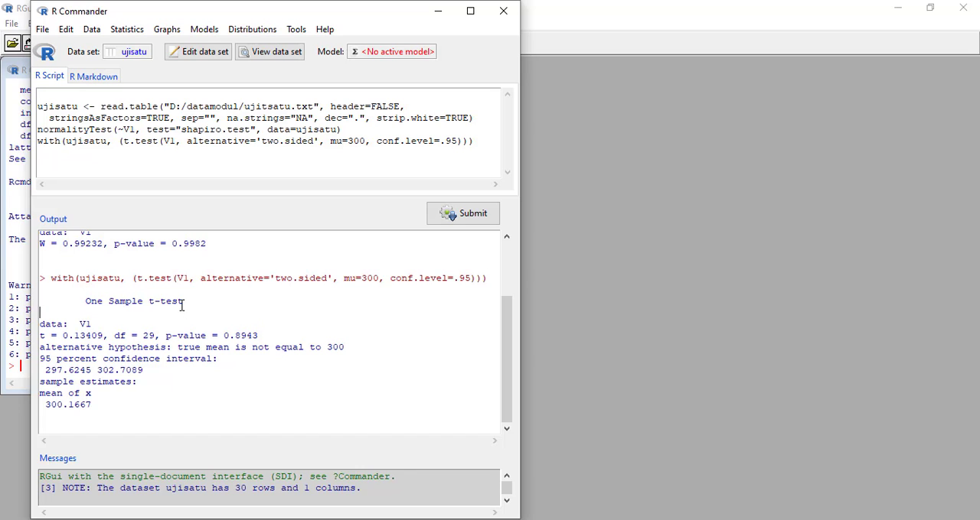
{"action": "left_click_drag", "start_coordinate": [86, 302], "coordinate": [98, 406]}
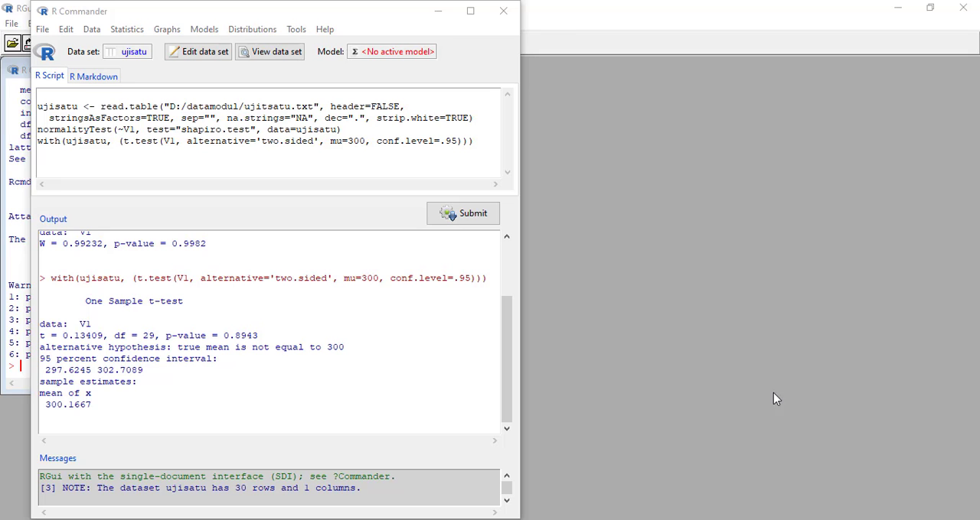
- Switch to the ujitdua text file in Notepad, examine its berat and makanan columns, and minimize it
{"action": "mouse_move", "coordinate": [579, 498]}
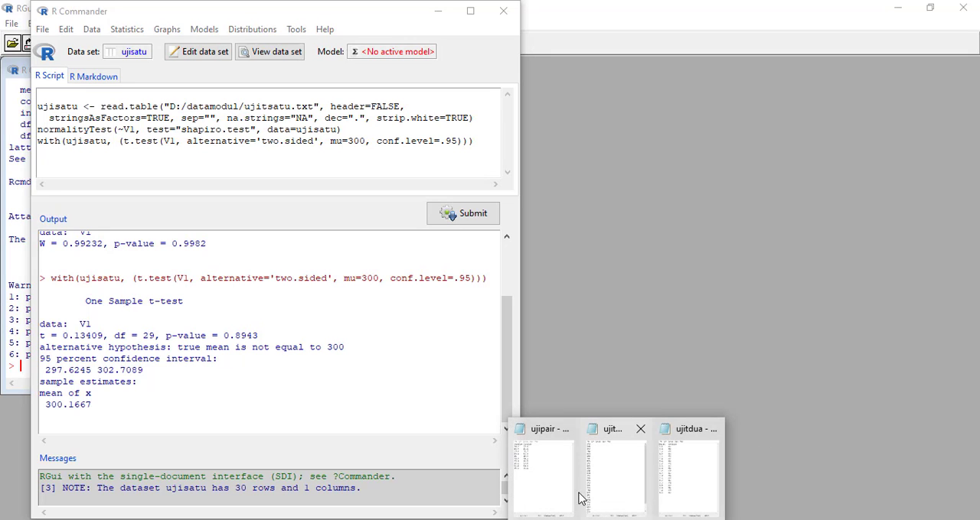
{"action": "left_click", "coordinate": [680, 471]}
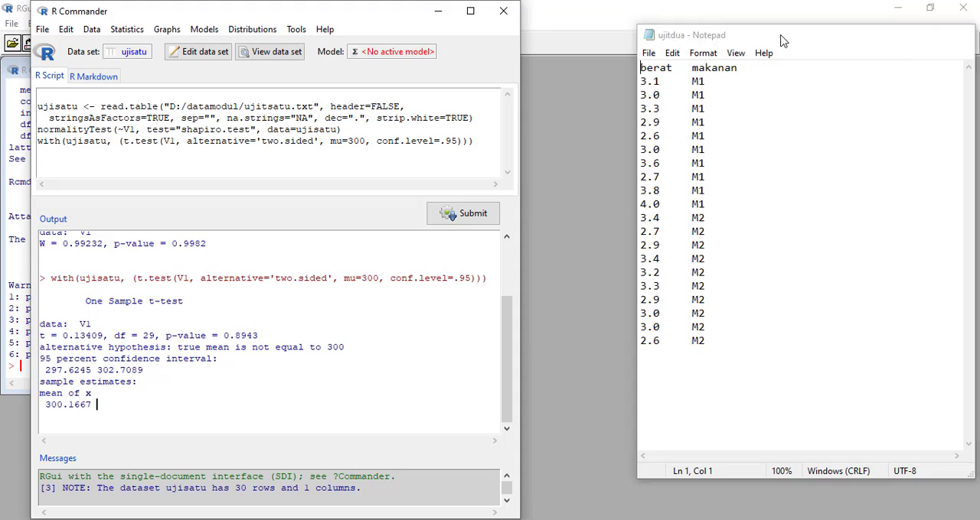
{"action": "left_click", "coordinate": [891, 35]}
- Set up a text file import with the data set named ujidua, keeping variable names in file enabled
{"action": "left_click", "coordinate": [92, 31]}
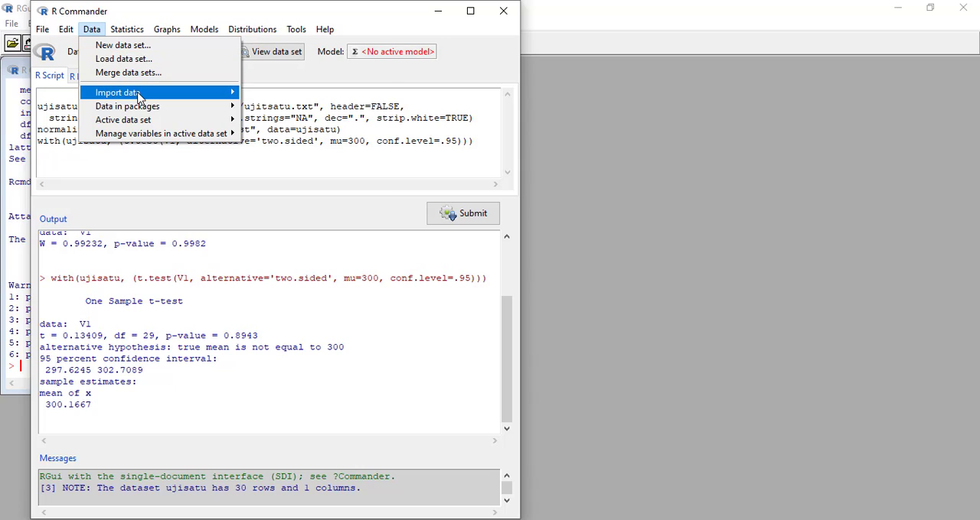
{"action": "mouse_move", "coordinate": [138, 96]}
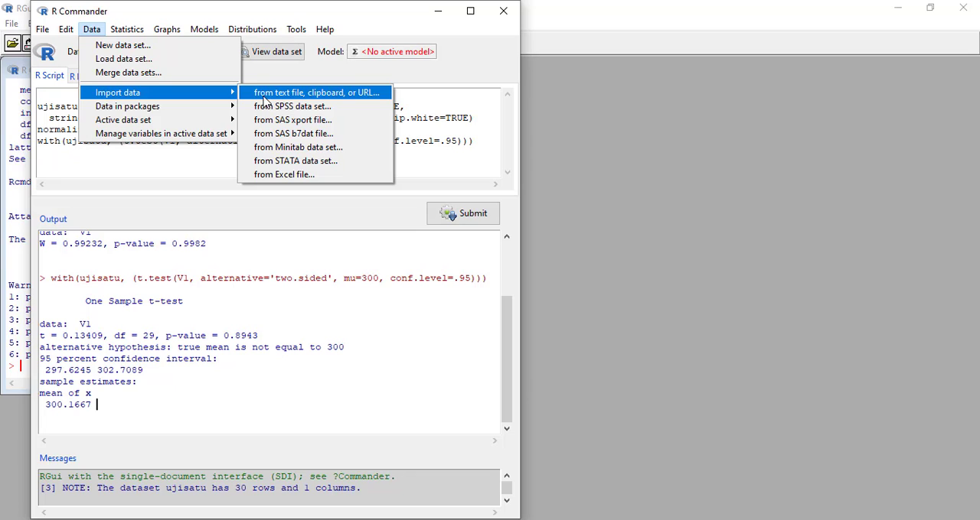
{"action": "left_click", "coordinate": [351, 98]}
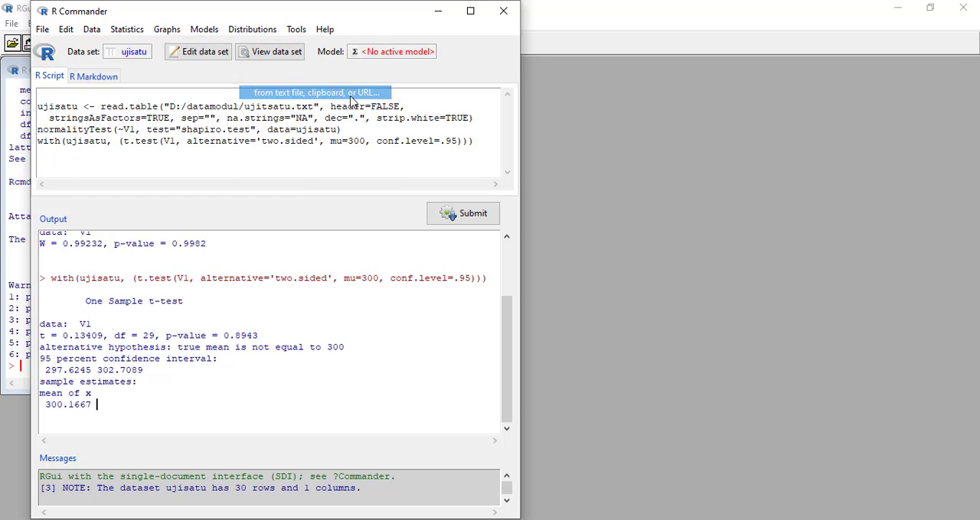
{"action": "left_click", "coordinate": [219, 77]}
{"action": "double_click", "coordinate": [220, 77]}
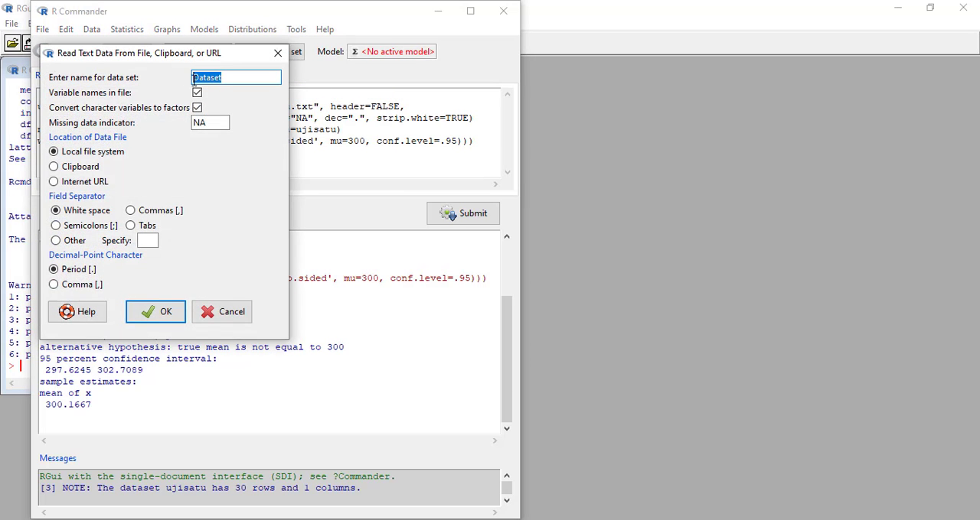
{"action": "type", "text": "ujidua"}
{"action": "left_click", "coordinate": [159, 310]}
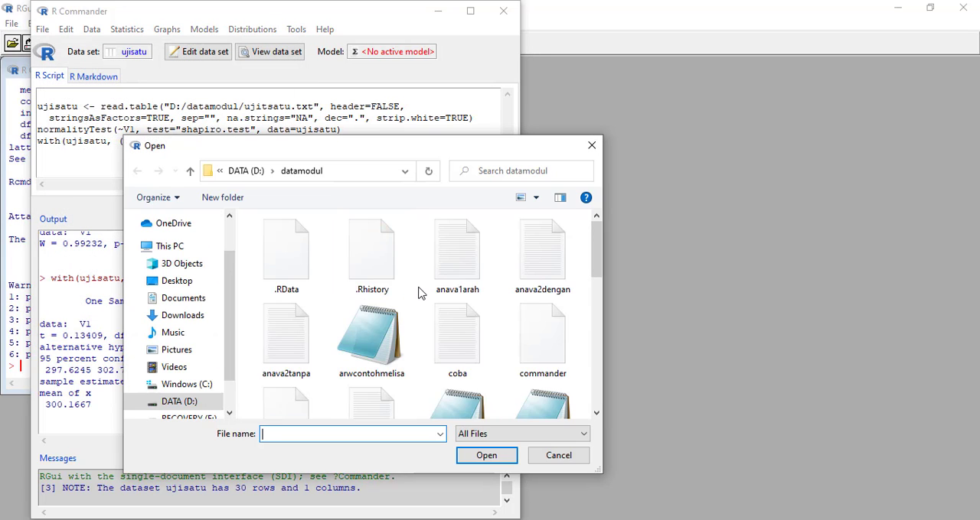
- Choose the ujitdua file in the datamodul folder and open it as the import source
{"action": "scroll", "coordinate": [420, 292], "scroll_direction": "down", "scroll_amount": 5}
{"action": "left_click", "coordinate": [298, 317]}
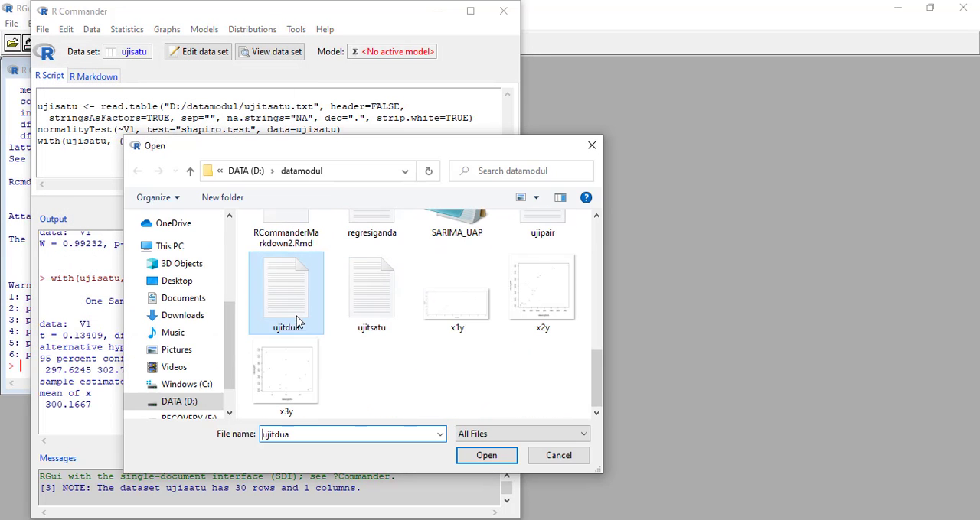
{"action": "left_click", "coordinate": [482, 459]}
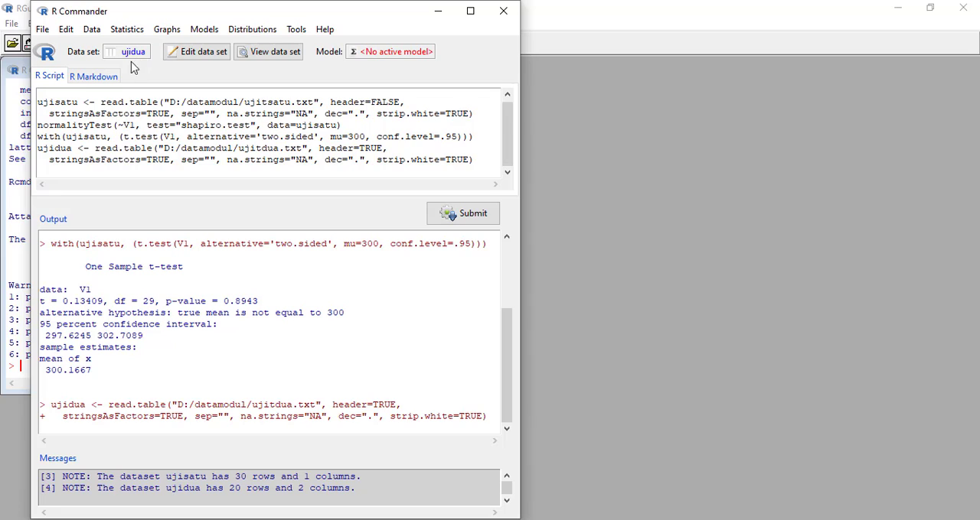
- View the imported ujidua data set, close the viewer, and highlight its import command in the output
{"action": "left_click", "coordinate": [254, 54]}
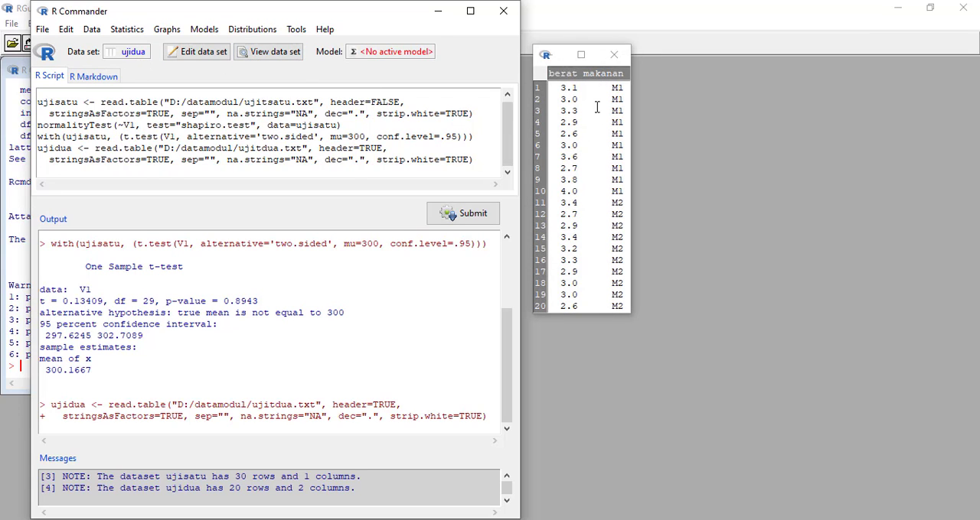
{"action": "left_click", "coordinate": [612, 55]}
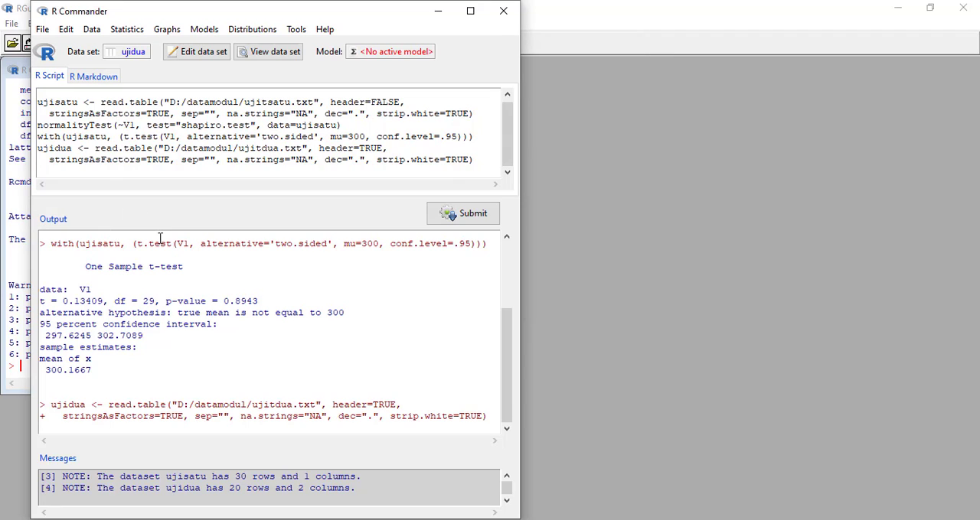
{"action": "left_click_drag", "start_coordinate": [40, 404], "coordinate": [490, 418]}
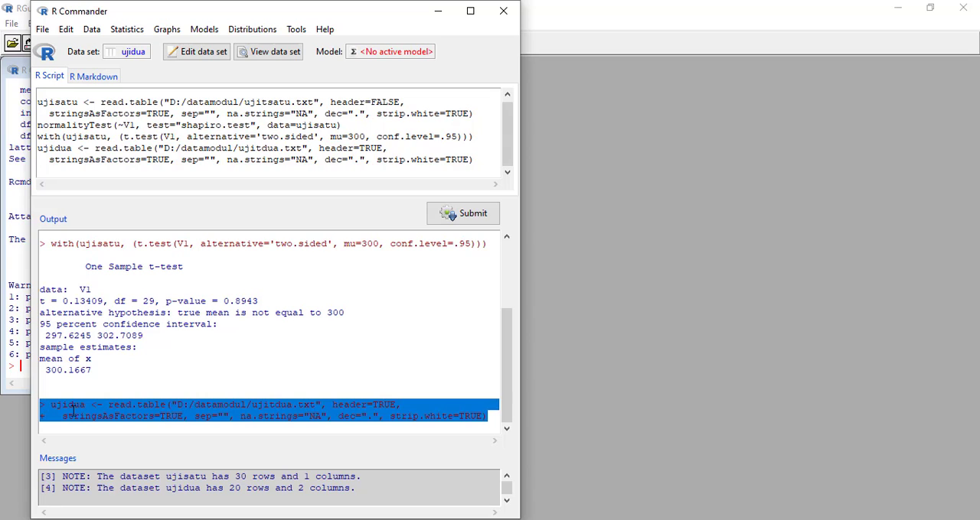
{"action": "left_click", "coordinate": [162, 407]}
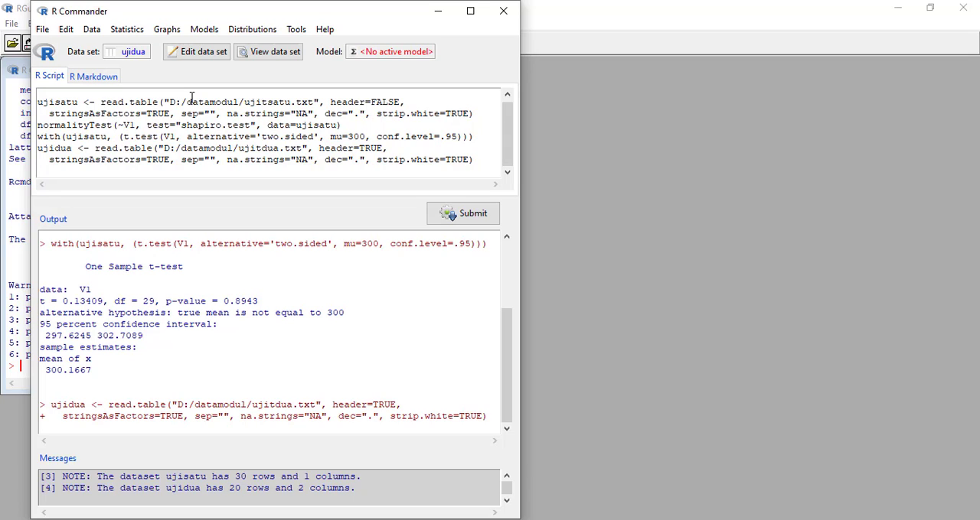
- Run a Shapiro-Wilk normality test on berat, grouped by makanan
{"action": "left_click", "coordinate": [132, 32]}
{"action": "mouse_move", "coordinate": [138, 47]}
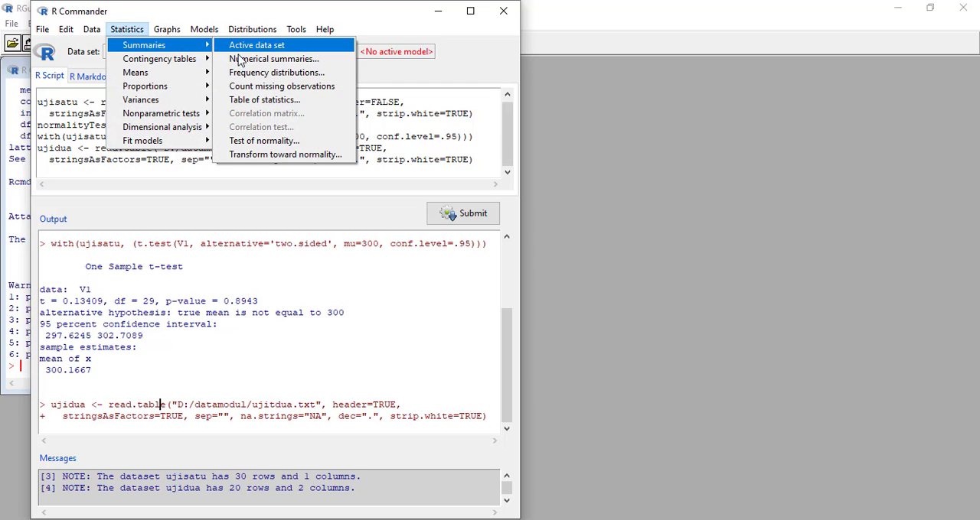
{"action": "left_click", "coordinate": [268, 143]}
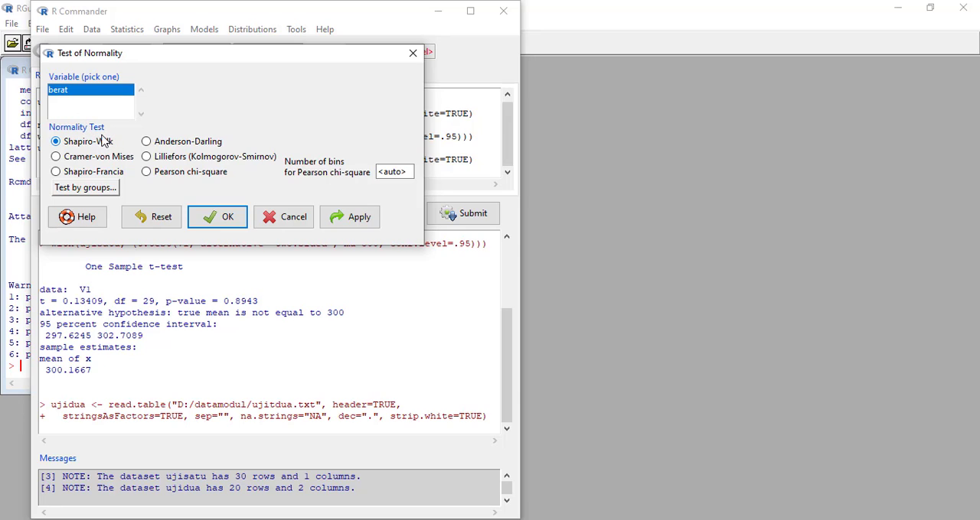
{"action": "left_click", "coordinate": [86, 189]}
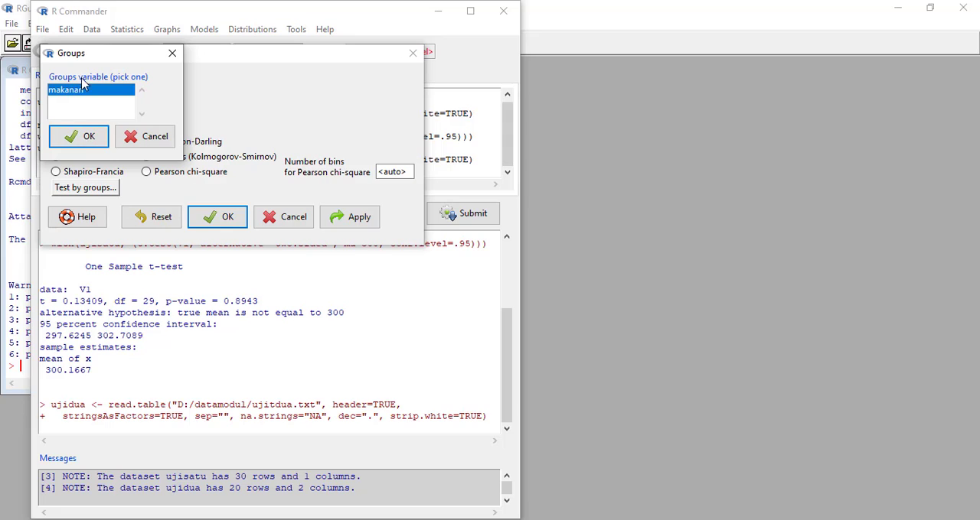
{"action": "left_click", "coordinate": [87, 137]}
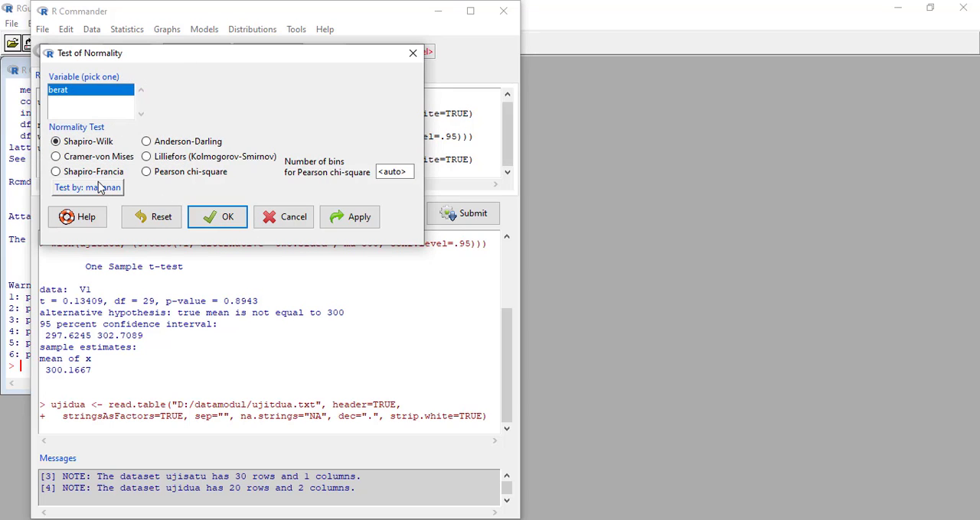
{"action": "left_click", "coordinate": [227, 220]}
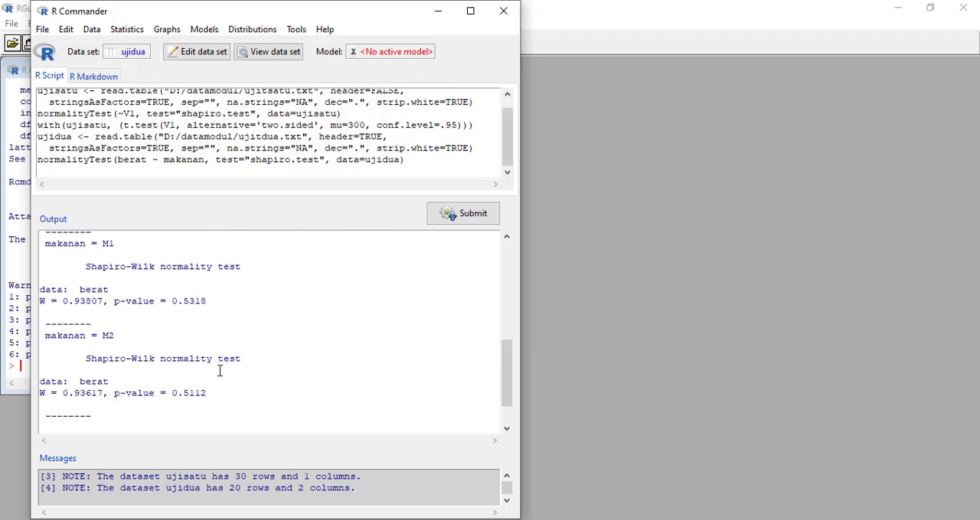
- Highlight the grouped normality test command and the results for makanan M1 and M2 to examine them
{"action": "scroll", "coordinate": [219, 371], "scroll_direction": "up", "scroll_amount": 2}
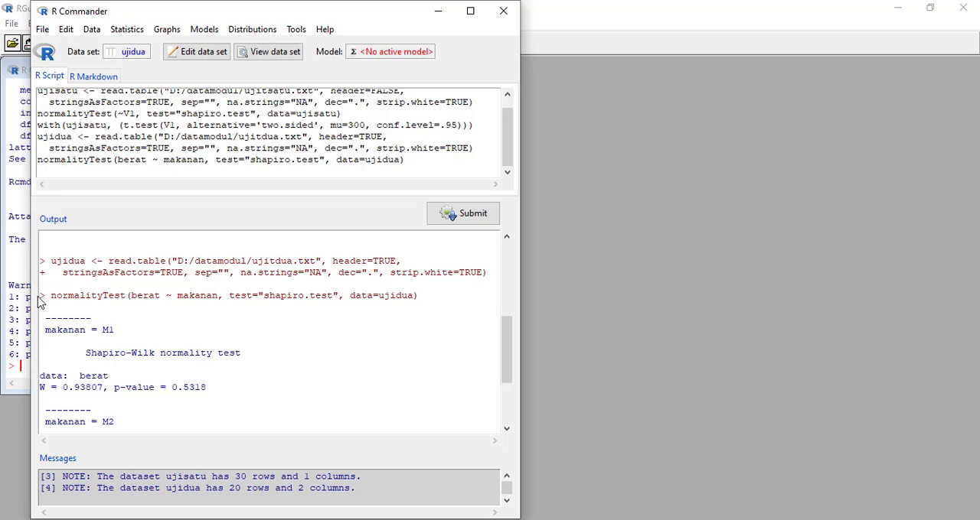
{"action": "left_click_drag", "start_coordinate": [38, 295], "coordinate": [441, 297]}
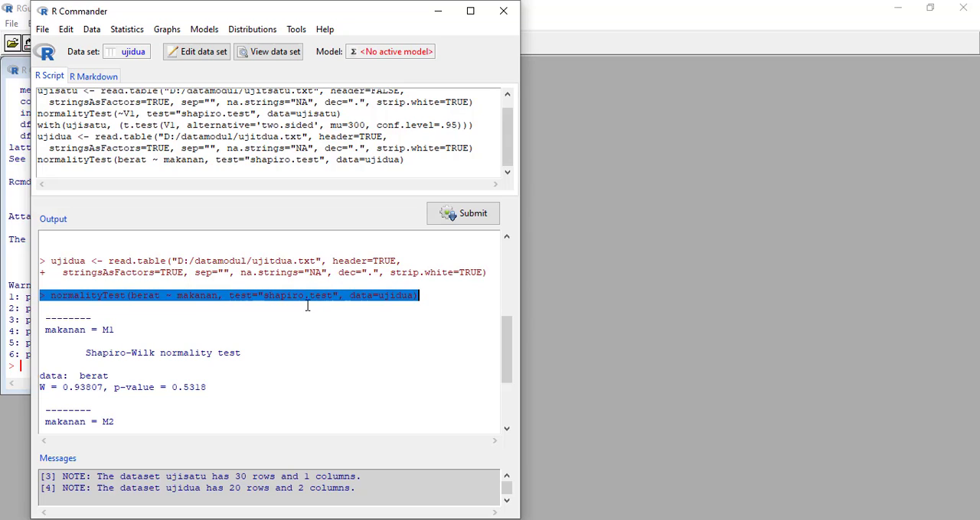
{"action": "left_click", "coordinate": [389, 309]}
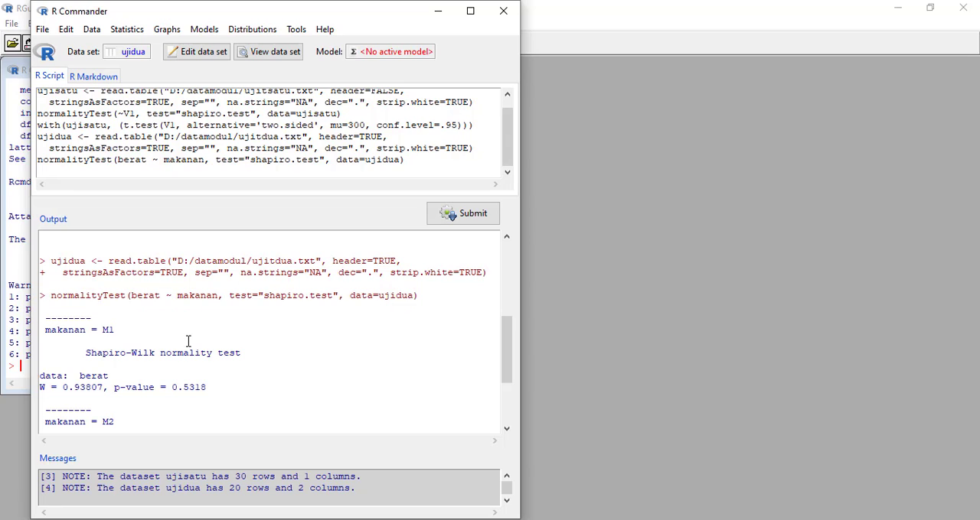
{"action": "scroll", "coordinate": [189, 341], "scroll_direction": "down", "scroll_amount": 2}
{"action": "left_click_drag", "start_coordinate": [43, 261], "coordinate": [229, 430]}
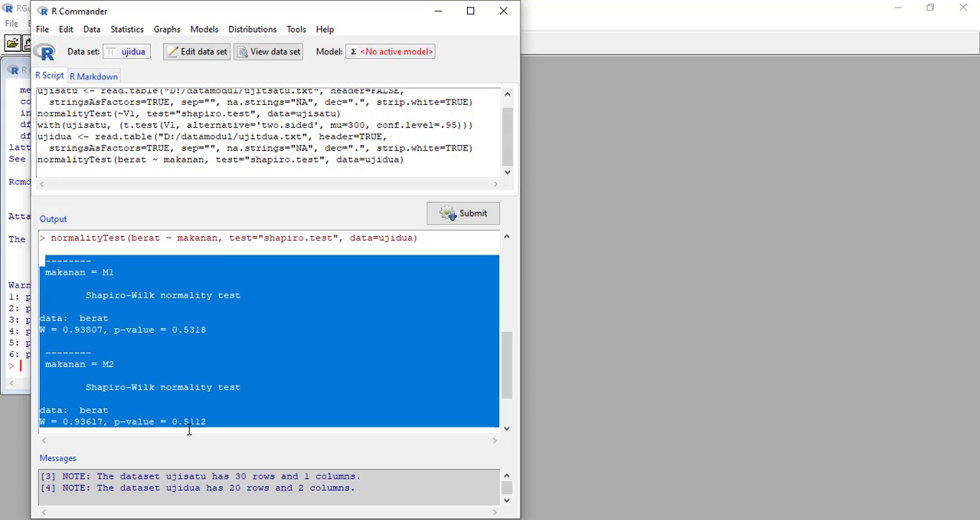
{"action": "left_click", "coordinate": [97, 428]}
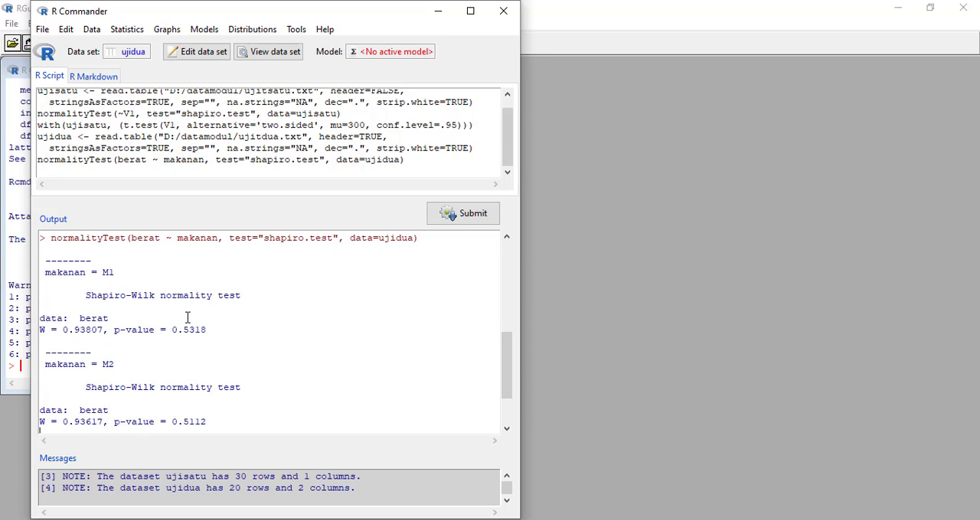
{"action": "left_click", "coordinate": [121, 40]}
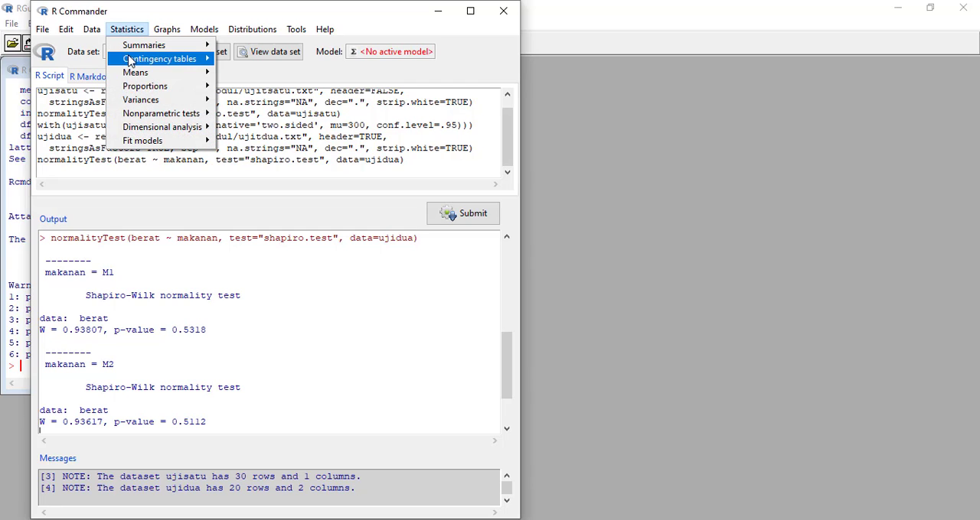
{"action": "mouse_move", "coordinate": [131, 77]}
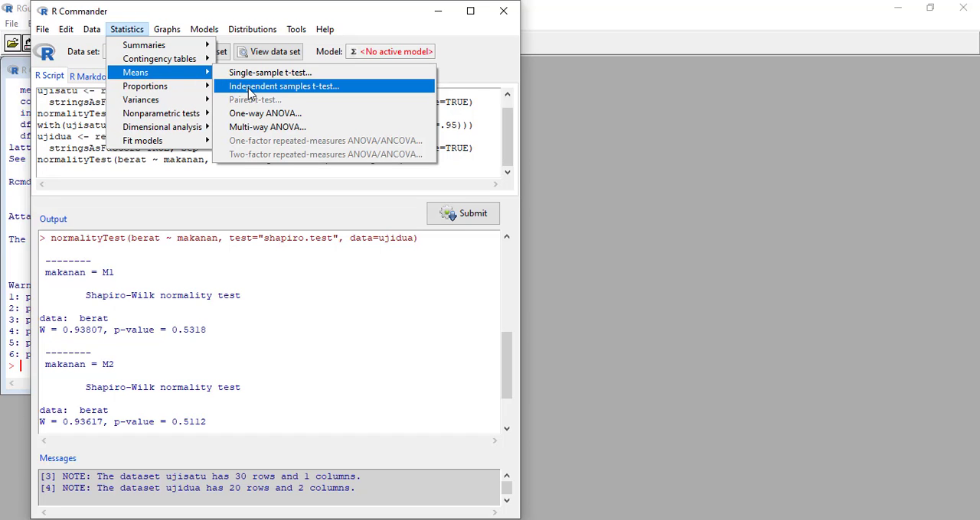
{"action": "left_click", "coordinate": [288, 90]}
{"action": "left_click", "coordinate": [91, 80]}
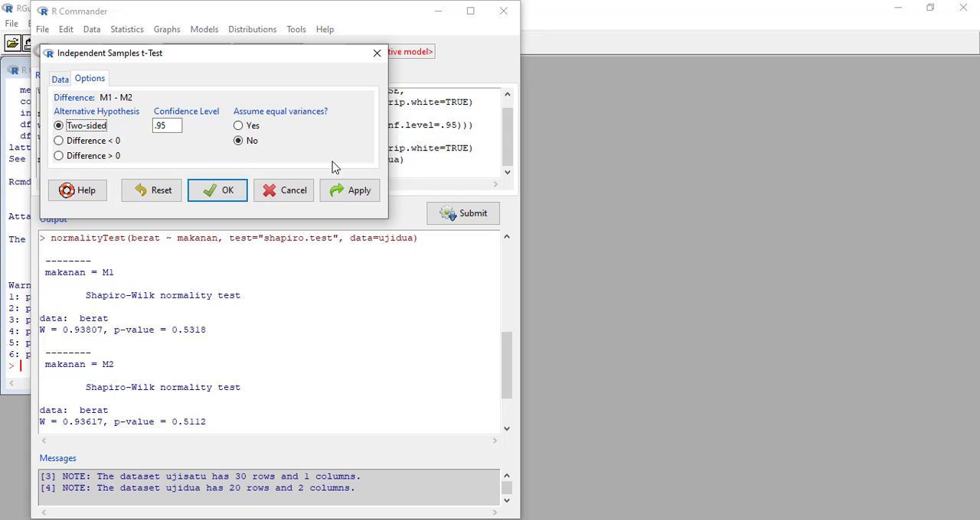
{"action": "left_click", "coordinate": [292, 191]}
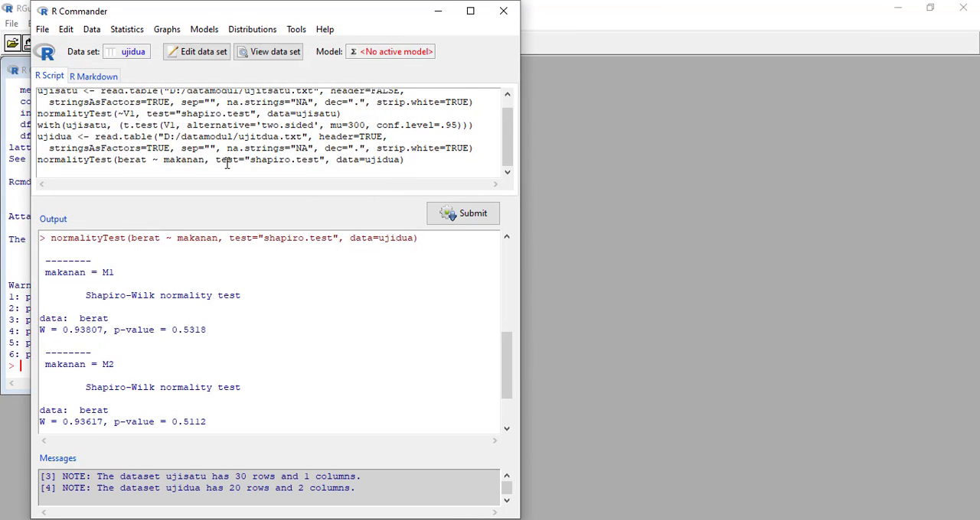
- Run Levene's test on berat by makanan in the ujidua data set, with the center set to mean
{"action": "left_click", "coordinate": [129, 32]}
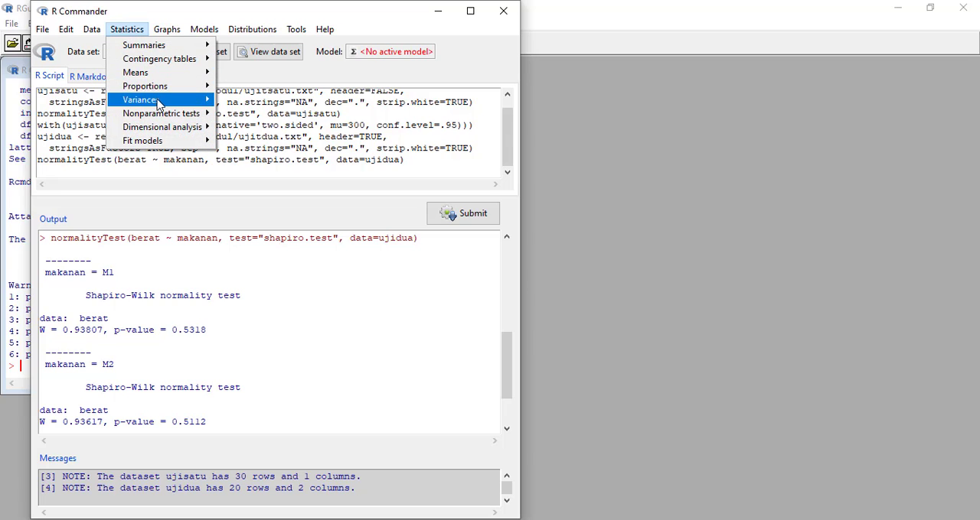
{"action": "mouse_move", "coordinate": [169, 106]}
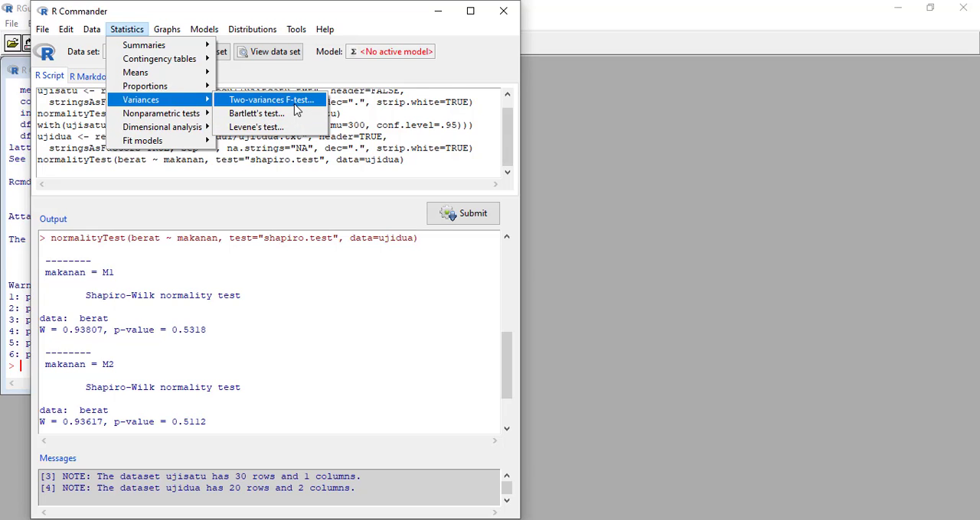
{"action": "left_click", "coordinate": [256, 127]}
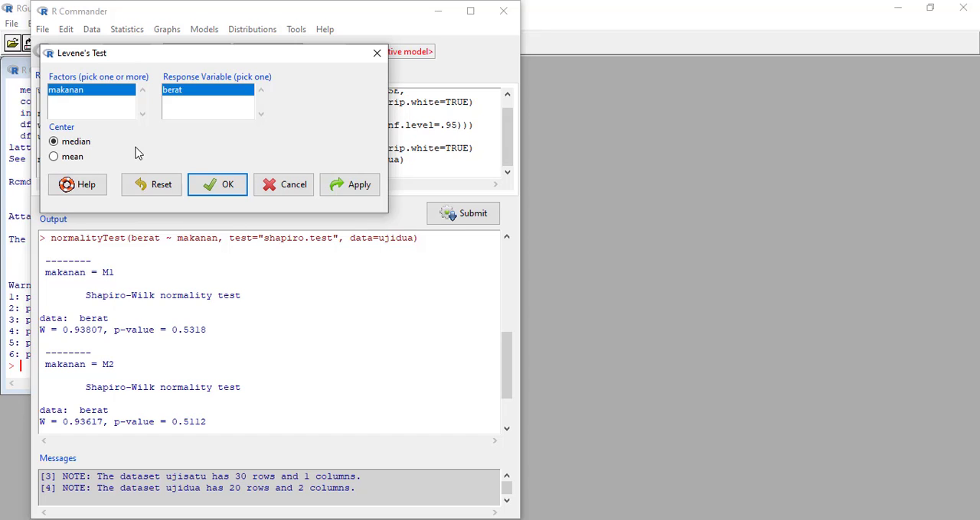
{"action": "left_click", "coordinate": [76, 158]}
{"action": "left_click", "coordinate": [212, 196]}
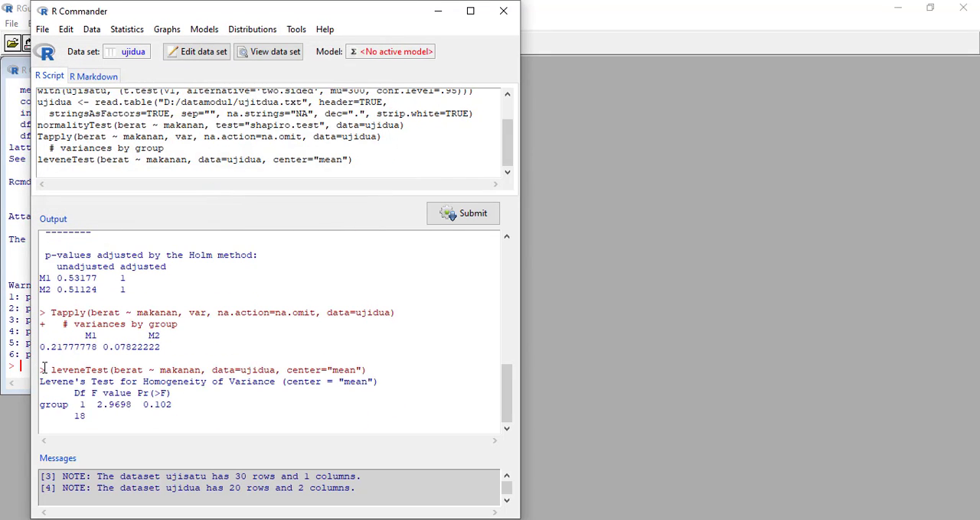
- Highlight the Levene's test command and its homogeneity of variance results in the output to examine them
{"action": "left_click_drag", "start_coordinate": [42, 370], "coordinate": [375, 371]}
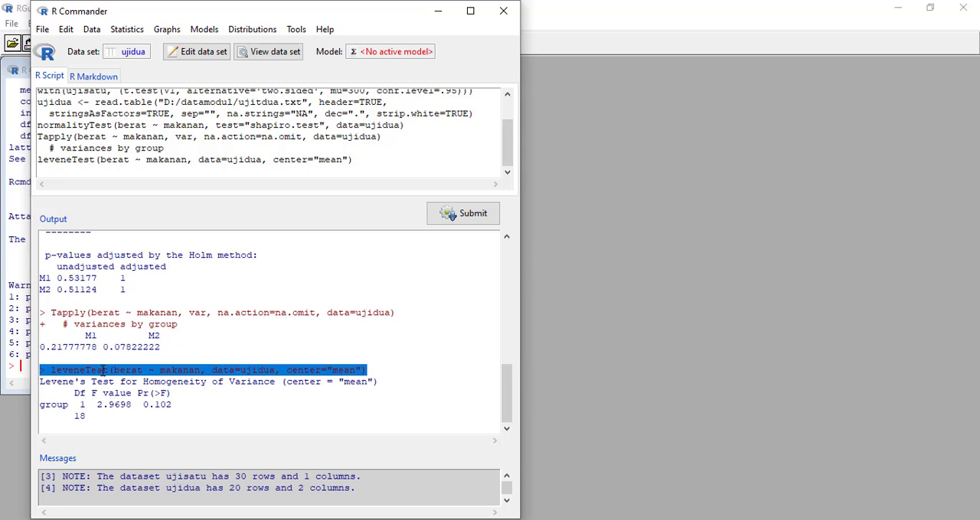
{"action": "left_click", "coordinate": [86, 394]}
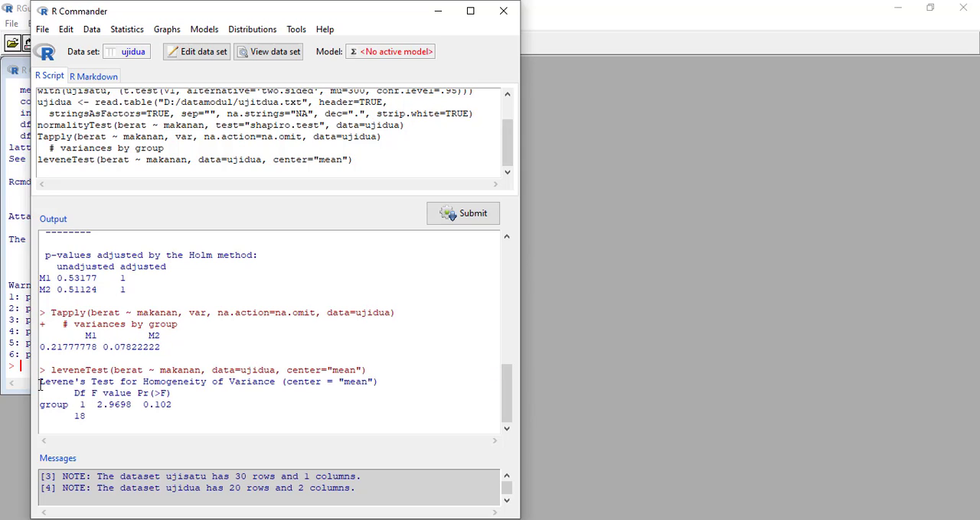
{"action": "left_click_drag", "start_coordinate": [41, 371], "coordinate": [382, 368]}
{"action": "left_click_drag", "start_coordinate": [177, 396], "coordinate": [166, 396]}
{"action": "left_click_drag", "start_coordinate": [40, 384], "coordinate": [98, 418]}
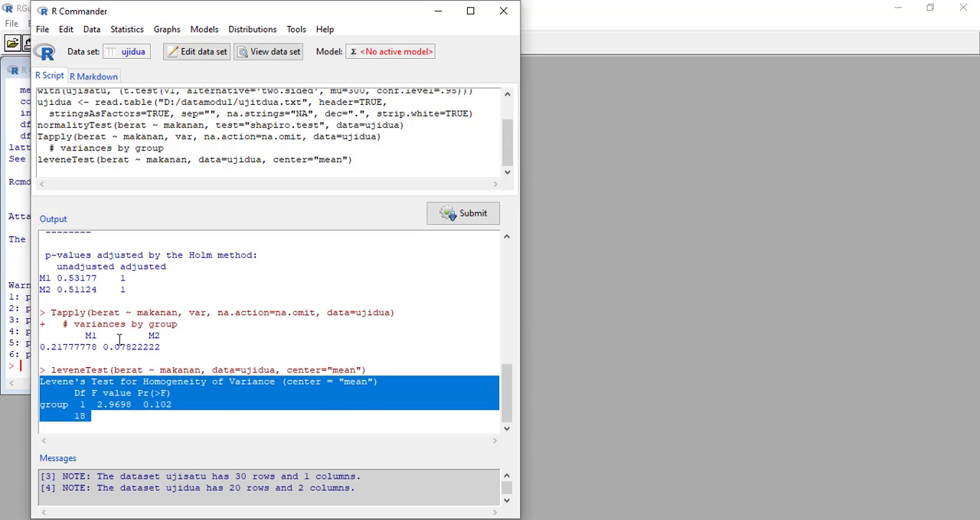
{"action": "left_click", "coordinate": [99, 394]}
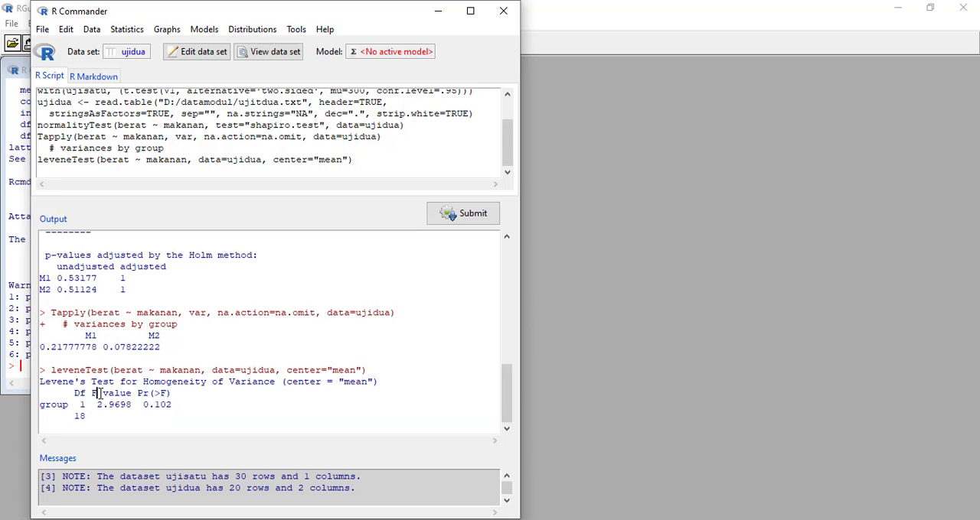
- Run a two-sided independent samples t-test on berat by makanan at .95 confidence, assuming equal variances
{"action": "left_click", "coordinate": [127, 29]}
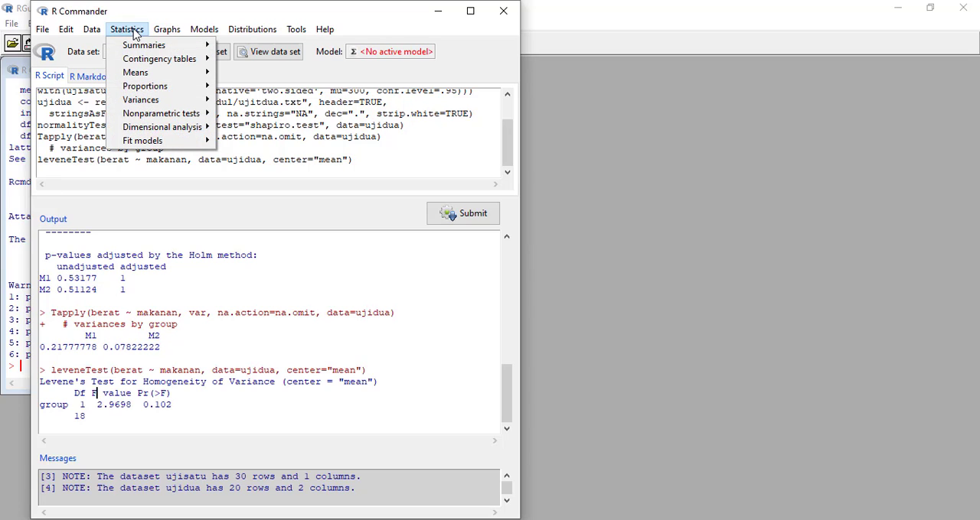
{"action": "mouse_move", "coordinate": [153, 73]}
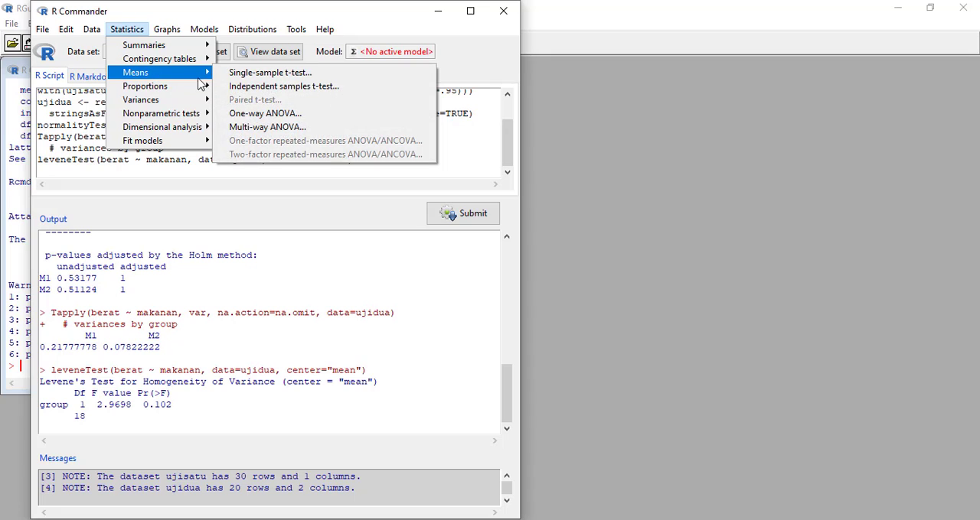
{"action": "left_click", "coordinate": [300, 92]}
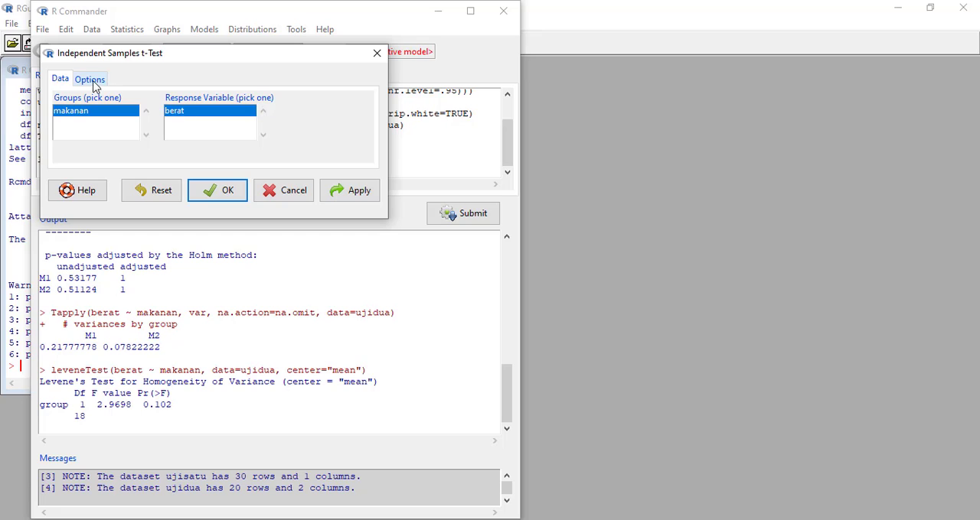
{"action": "left_click", "coordinate": [89, 80]}
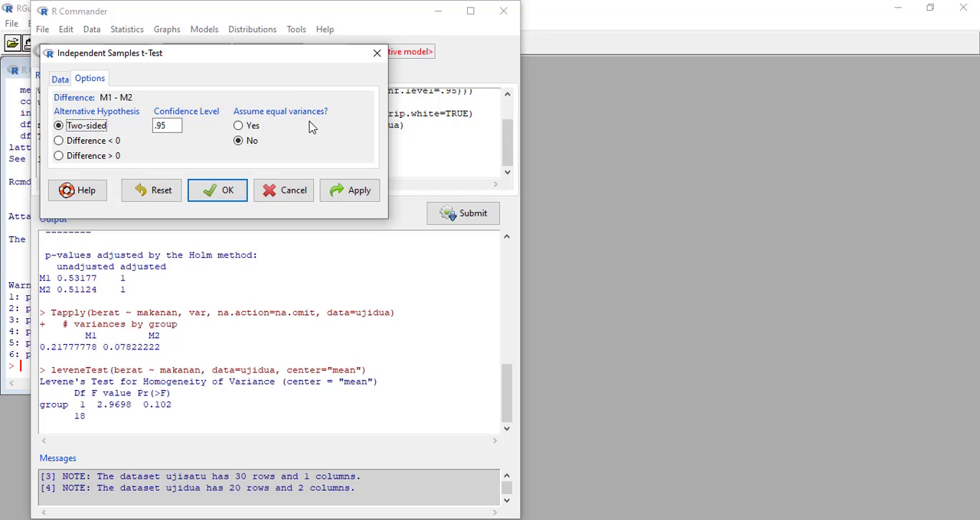
{"action": "left_click", "coordinate": [253, 127]}
{"action": "left_click", "coordinate": [228, 193]}
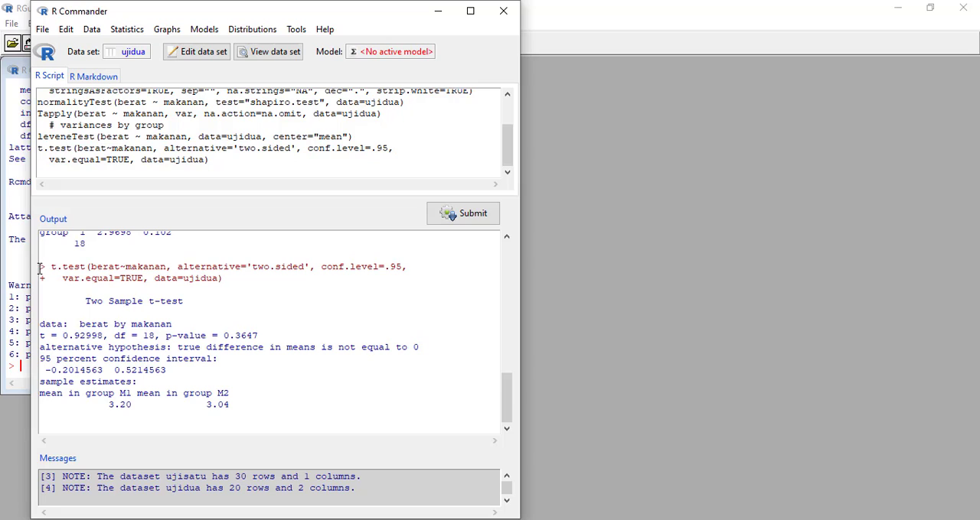
- Highlight the two-sample t-test command and its results to examine them, and display the ujipair text file in Notepad
{"action": "left_click_drag", "start_coordinate": [40, 268], "coordinate": [233, 281]}
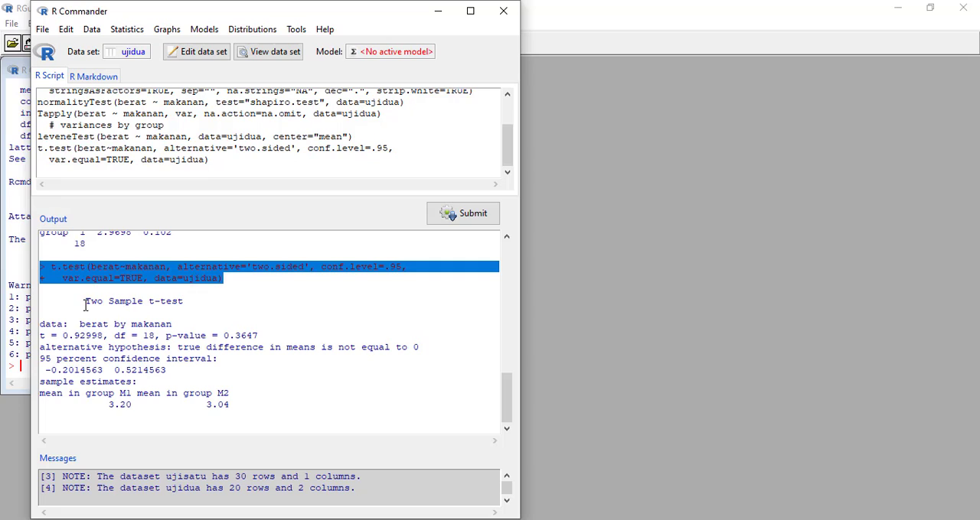
{"action": "left_click_drag", "start_coordinate": [85, 305], "coordinate": [250, 403]}
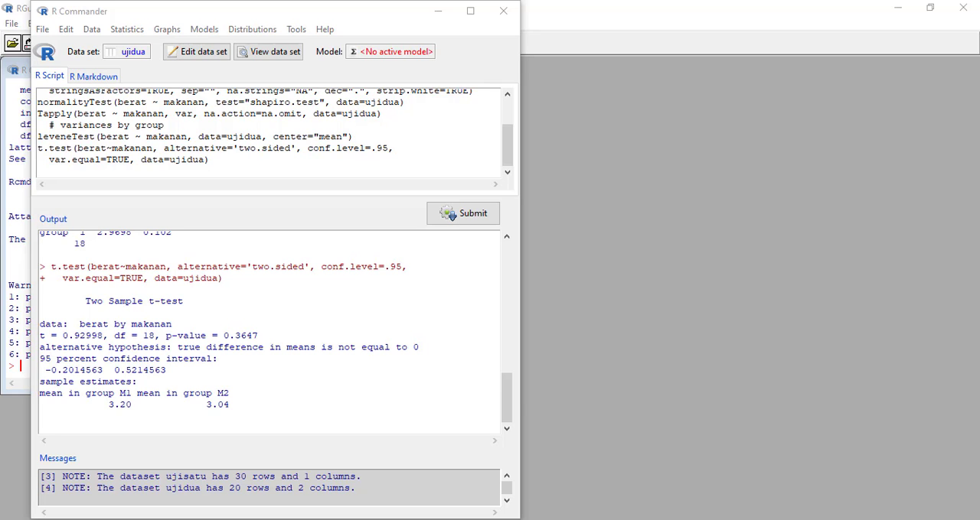
{"action": "left_click", "coordinate": [555, 468]}
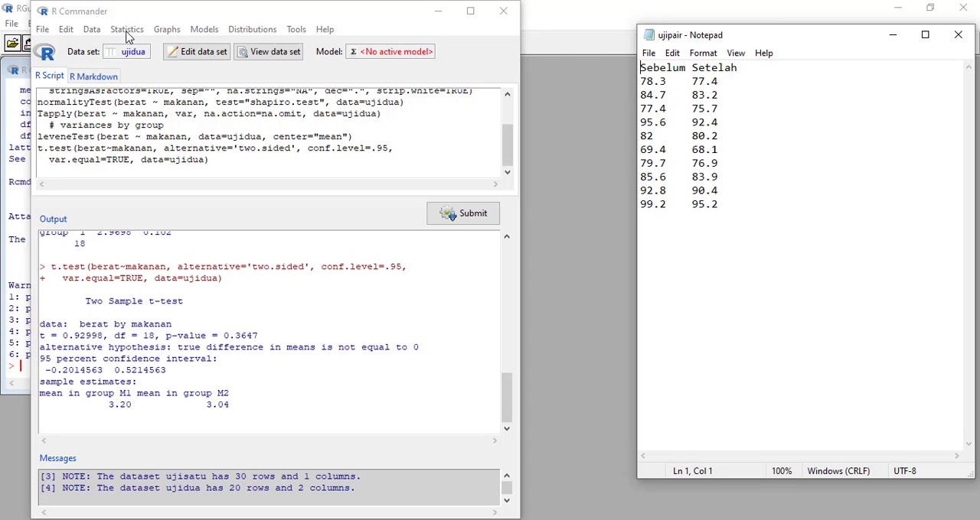
- Set up a text file import in R Commander with the data set named ujipair and white space as separator
{"action": "left_click", "coordinate": [90, 31]}
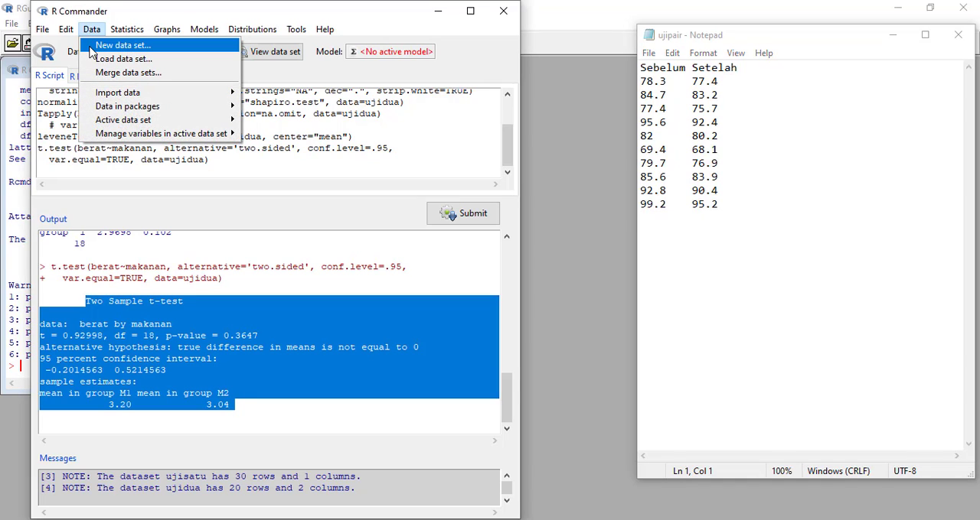
{"action": "mouse_move", "coordinate": [121, 95]}
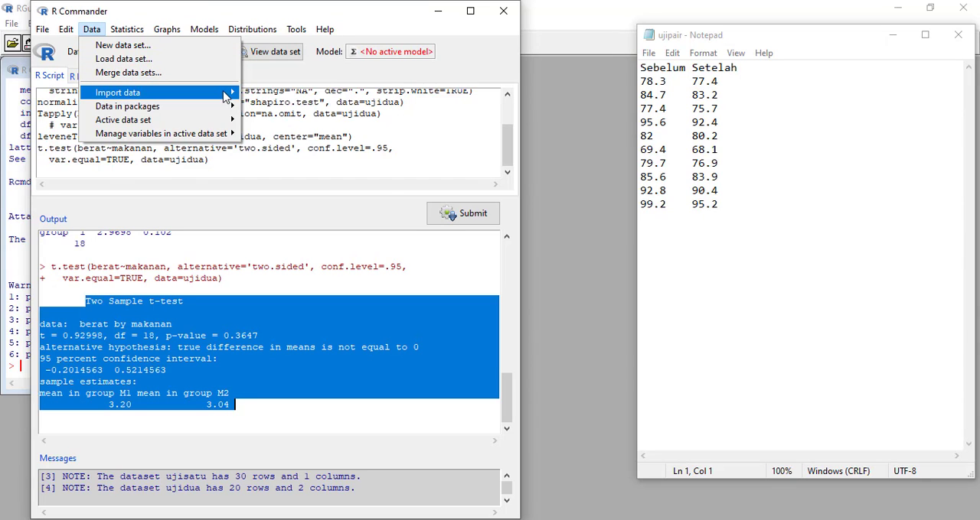
{"action": "left_click", "coordinate": [297, 93]}
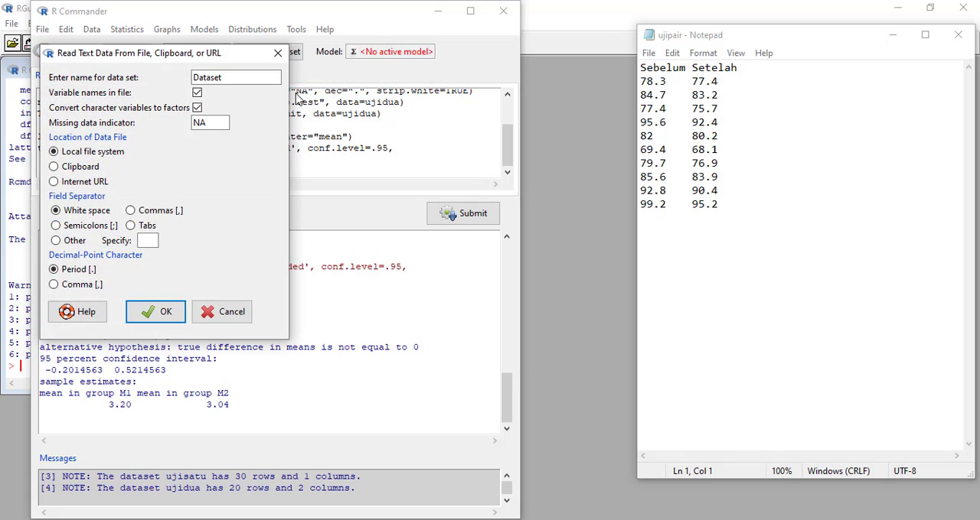
{"action": "left_click_drag", "start_coordinate": [237, 79], "coordinate": [186, 85]}
{"action": "type", "text": "ujipa"}
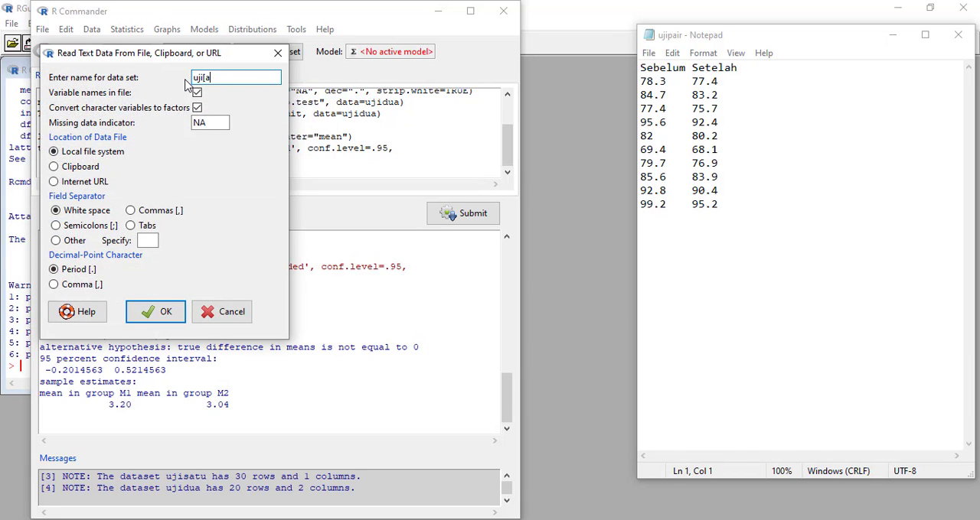
{"action": "key", "text": "BackSpace"}
{"action": "key", "text": "BackSpace"}
{"action": "type", "text": "pair"}
{"action": "left_click", "coordinate": [174, 314]}
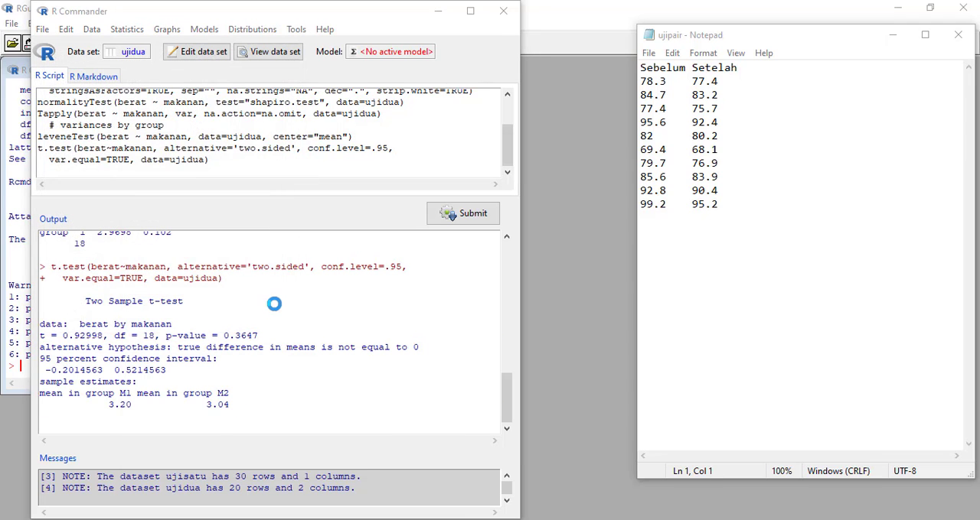
- Choose the ujipair file in the datamodul folder and open it as the import source
{"action": "scroll", "coordinate": [461, 332], "scroll_direction": "down", "scroll_amount": 5}
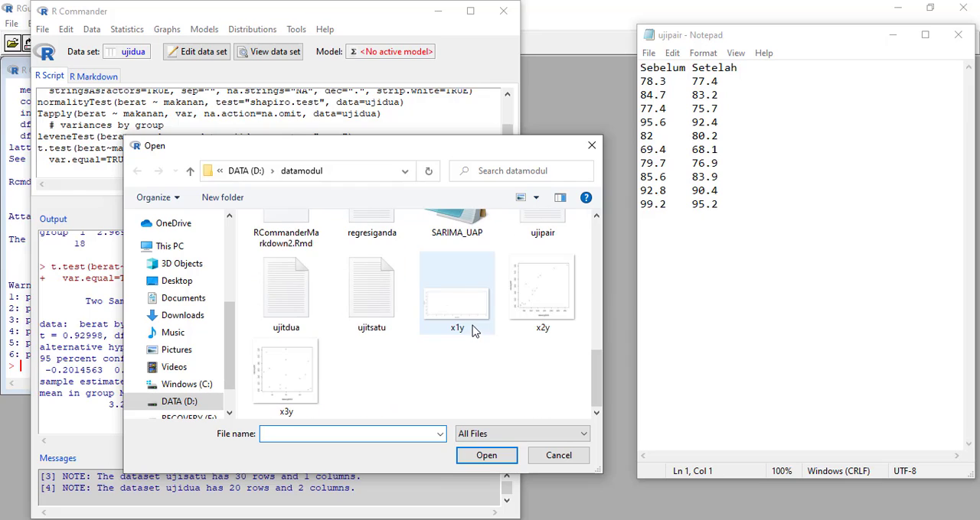
{"action": "left_click", "coordinate": [543, 226]}
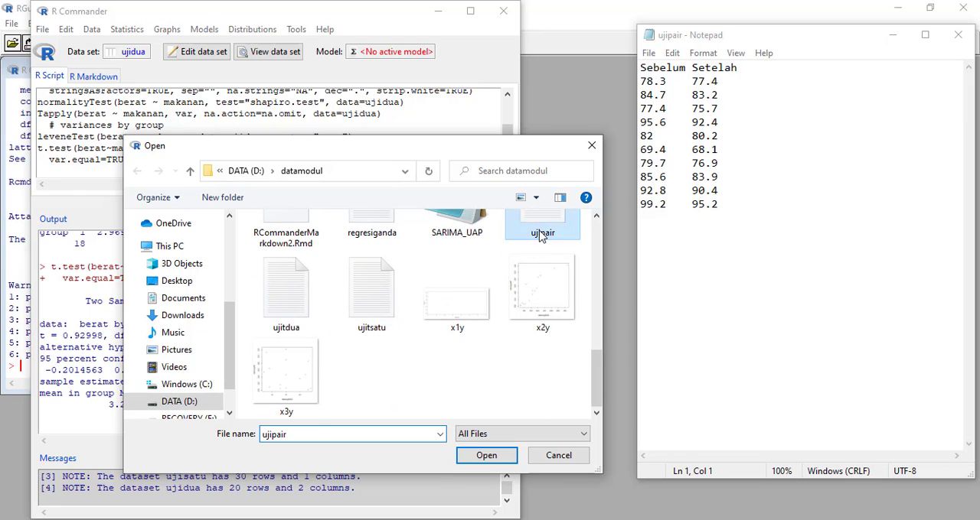
{"action": "left_click", "coordinate": [486, 456]}
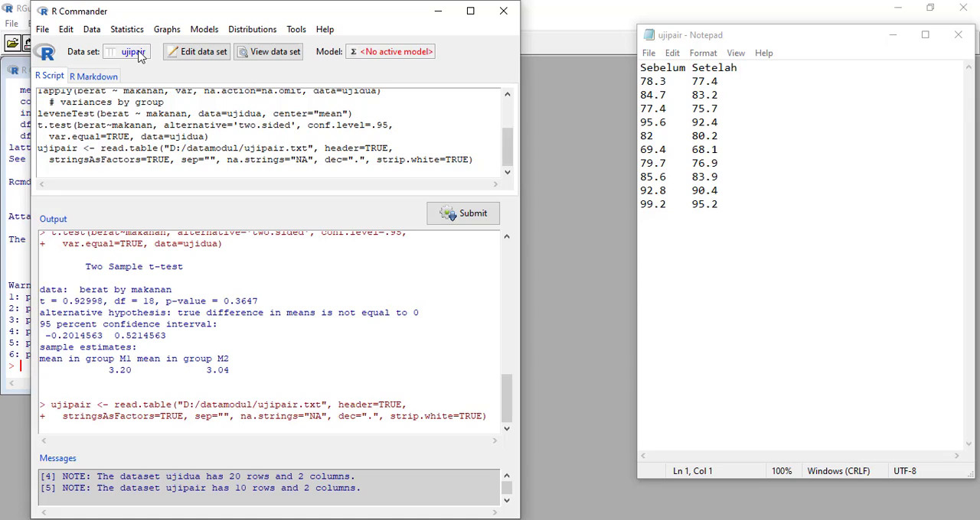
- View the imported ujipair data set, then close the viewer and the Notepad file
{"action": "left_click", "coordinate": [282, 58]}
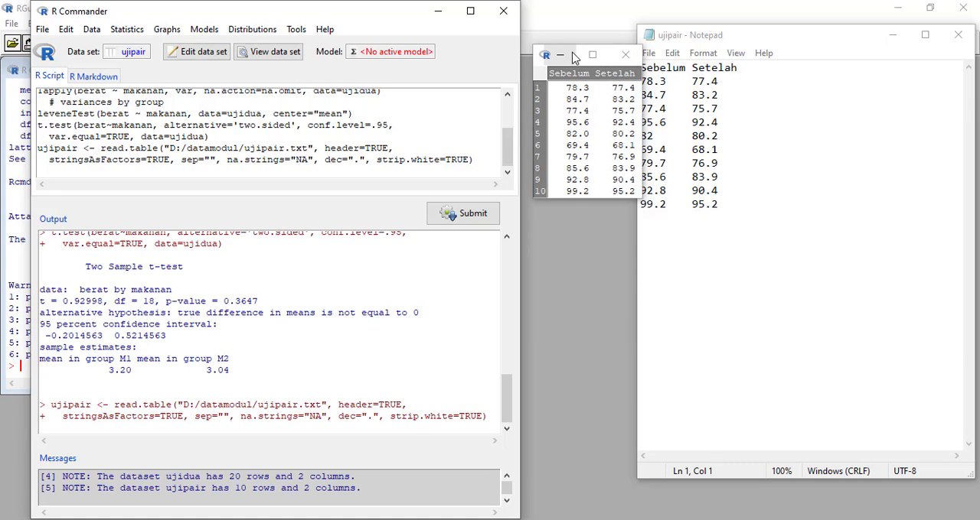
{"action": "left_click", "coordinate": [635, 55]}
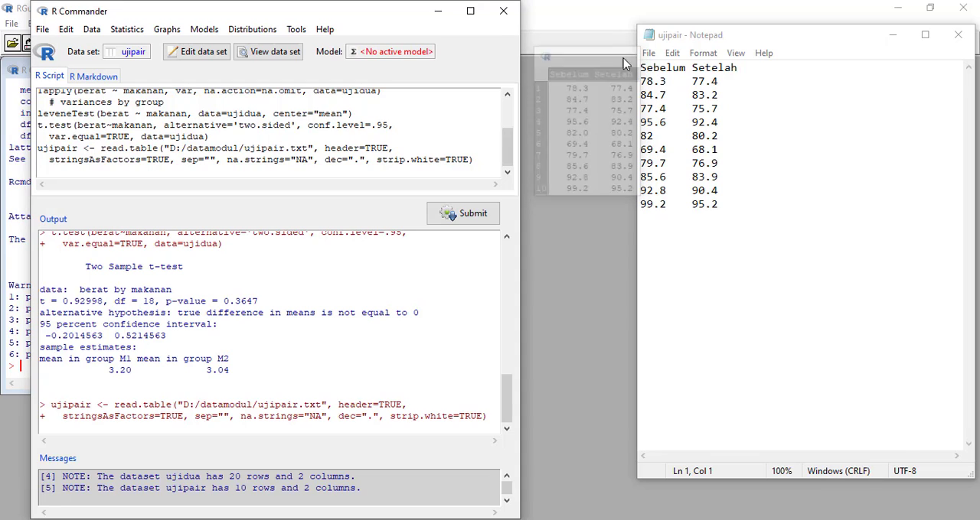
{"action": "left_click", "coordinate": [959, 36]}
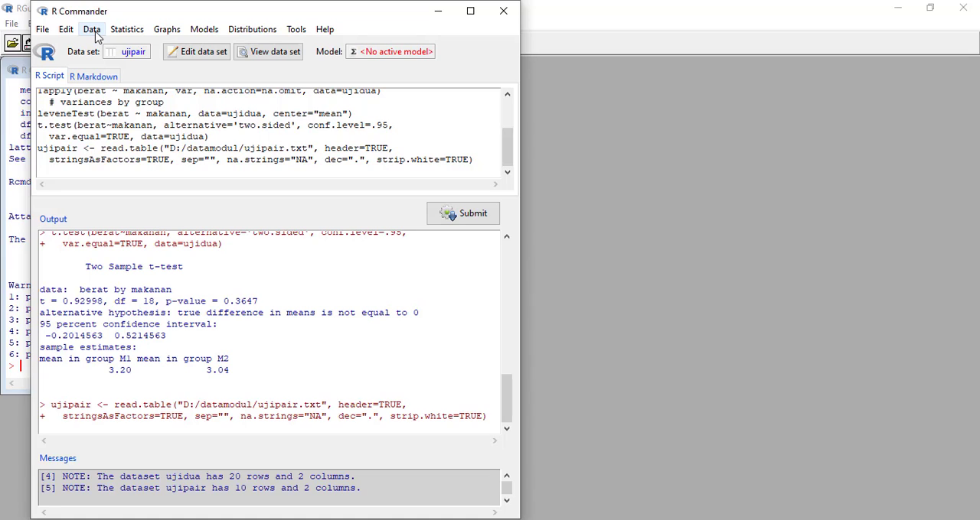
- Compute a new variable named selisih in the ujipair data set as Sebelum minus Setelah
{"action": "left_click", "coordinate": [93, 30]}
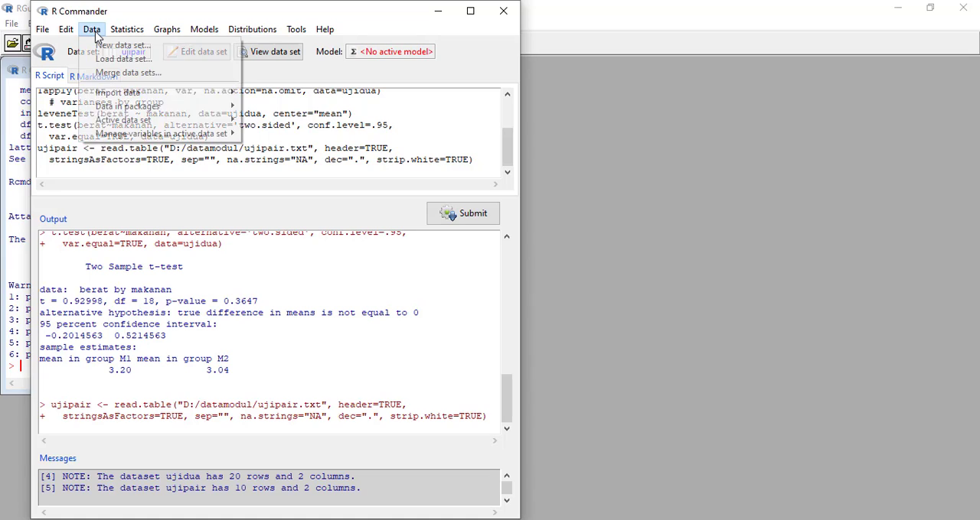
{"action": "mouse_move", "coordinate": [123, 136]}
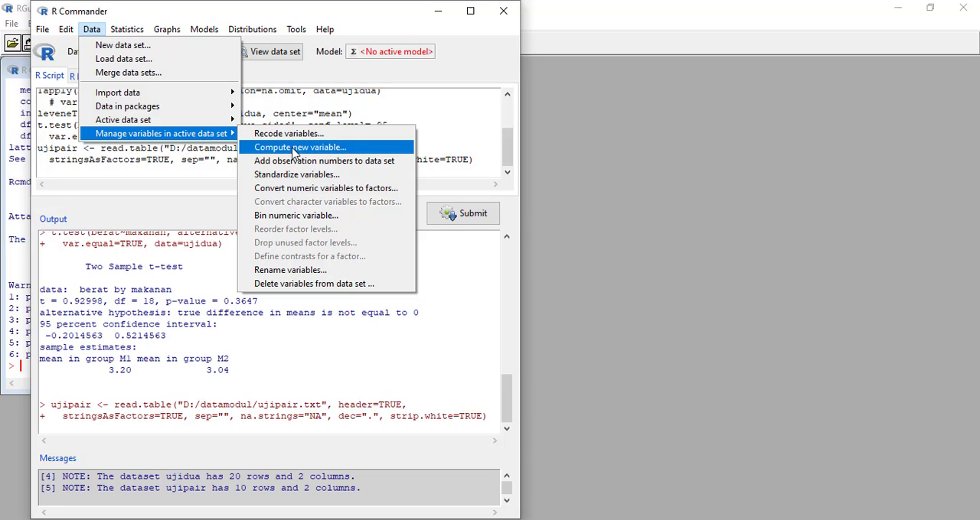
{"action": "left_click", "coordinate": [321, 149]}
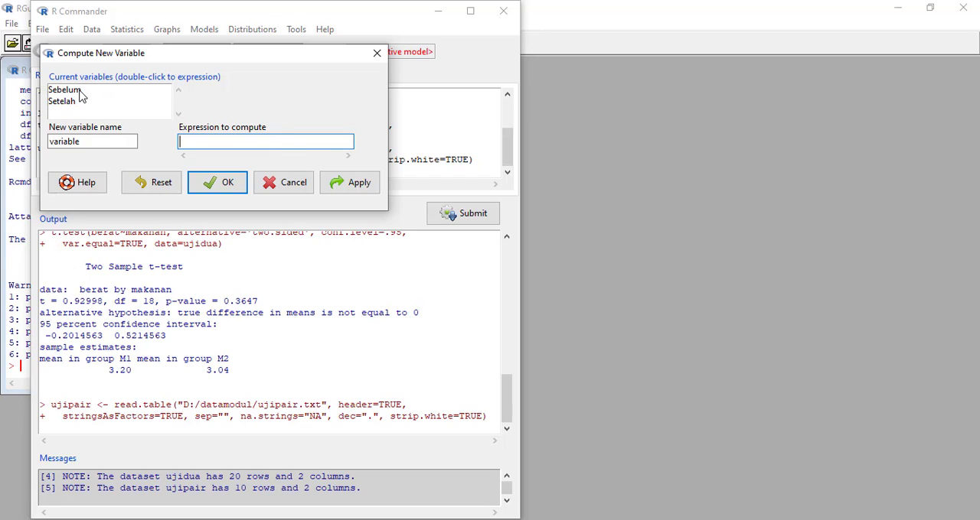
{"action": "left_click_drag", "start_coordinate": [85, 140], "coordinate": [40, 142]}
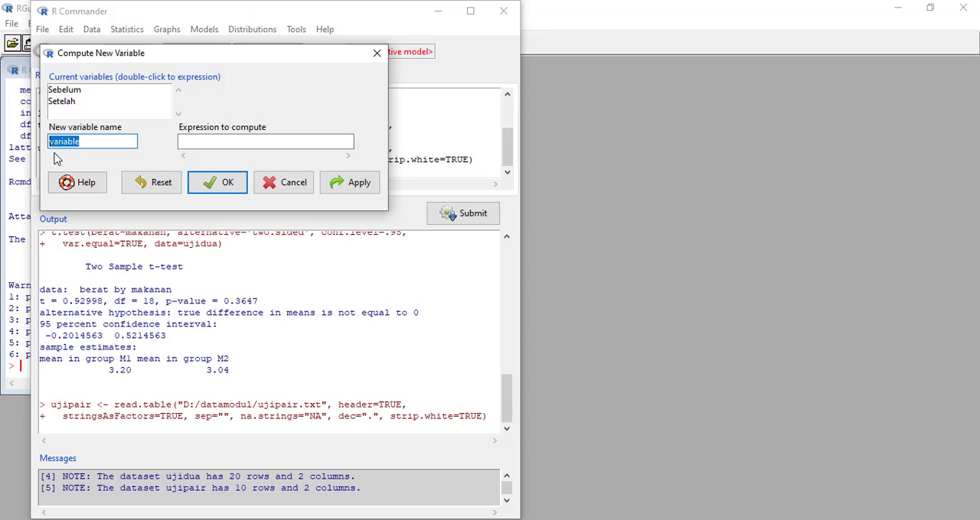
{"action": "type", "text": "selisih"}
{"action": "double_click", "coordinate": [73, 91]}
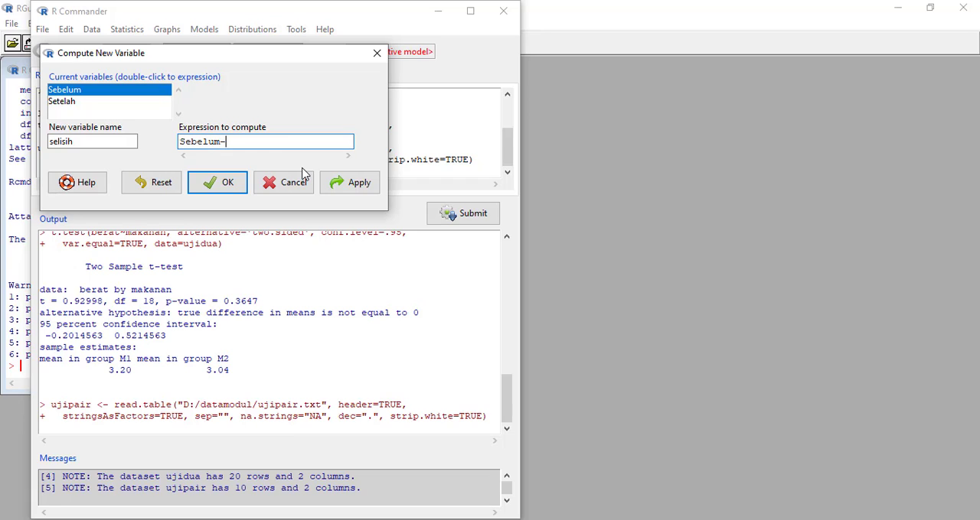
{"action": "left_click", "coordinate": [74, 104]}
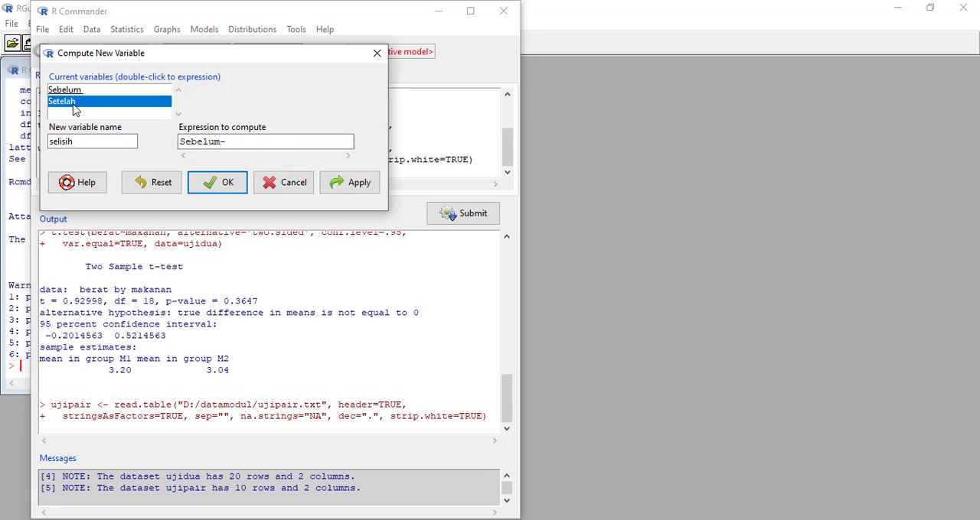
{"action": "double_click", "coordinate": [73, 104]}
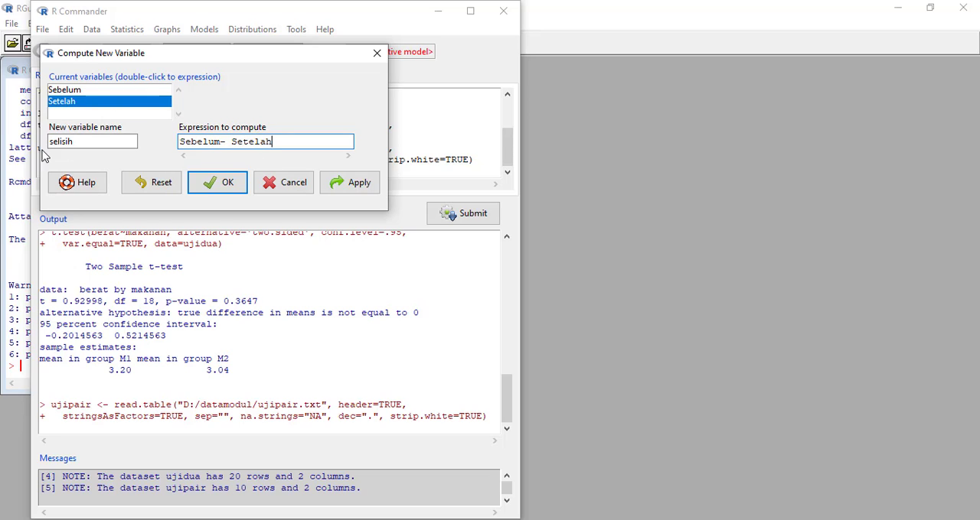
{"action": "left_click", "coordinate": [214, 179]}
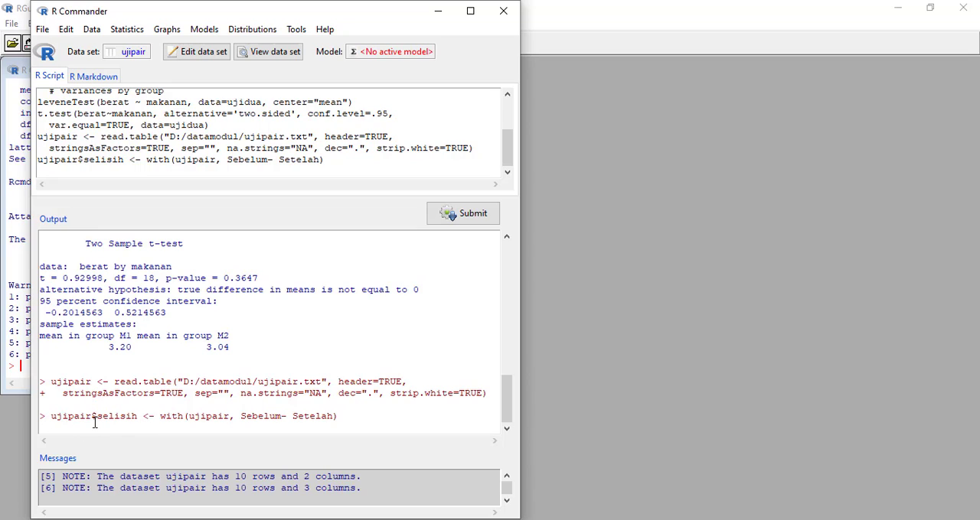
- Highlight the selisih computation command in the output, then view the updated ujipair data set and close the viewer
{"action": "left_click_drag", "start_coordinate": [41, 416], "coordinate": [345, 413]}
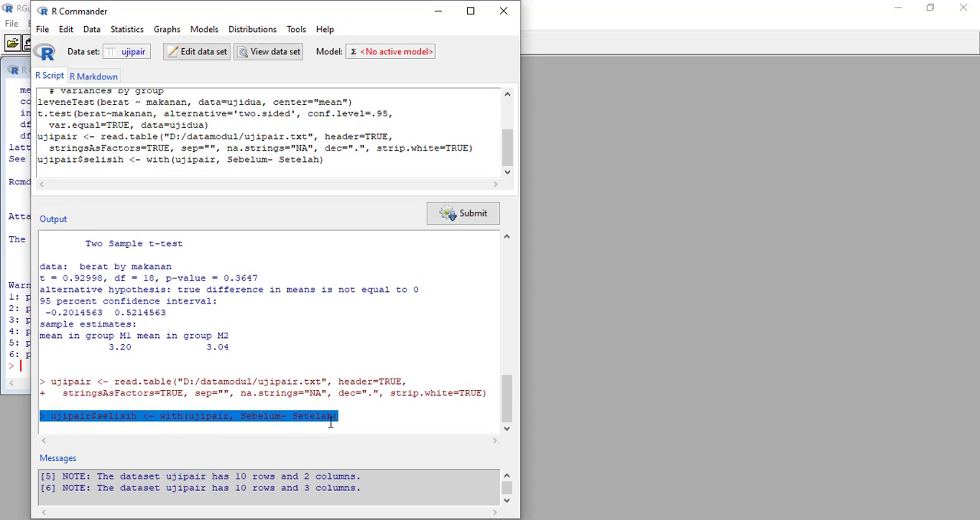
{"action": "left_click", "coordinate": [361, 417]}
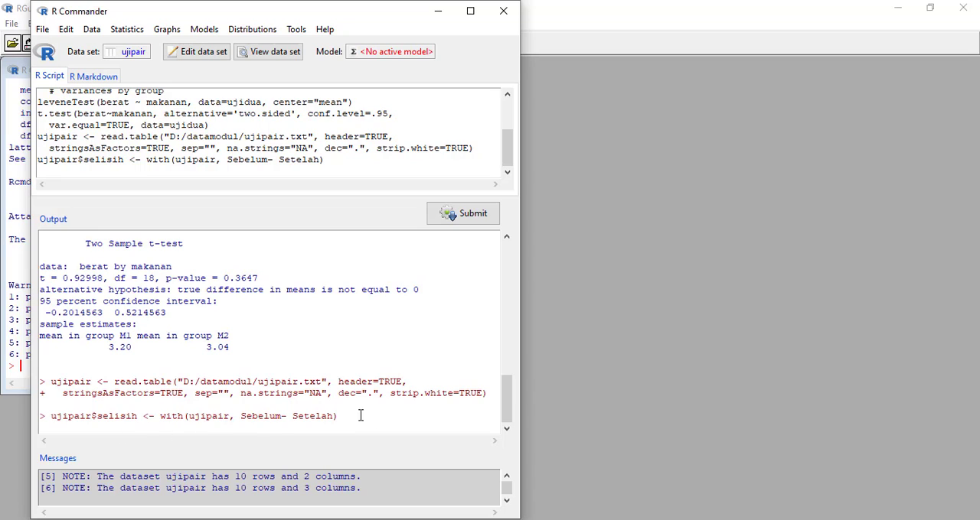
{"action": "left_click", "coordinate": [282, 59]}
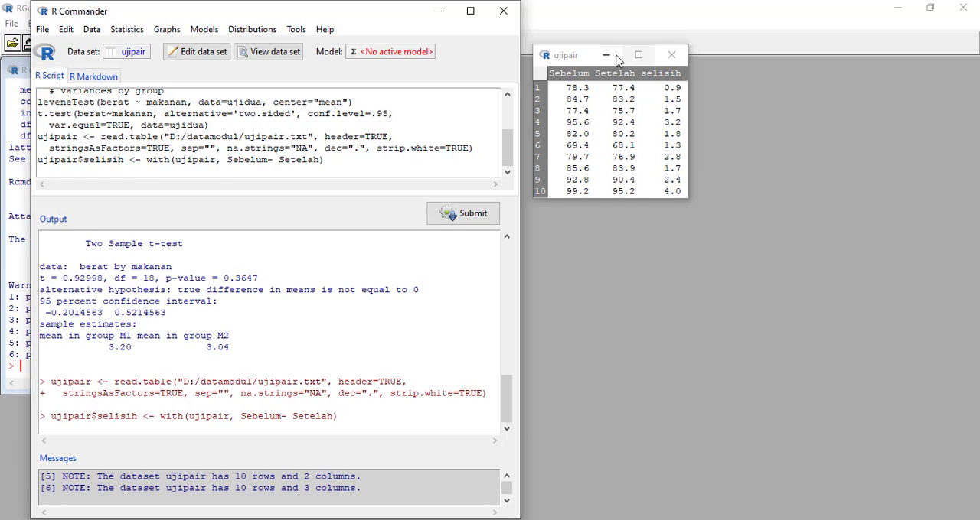
{"action": "left_click", "coordinate": [671, 54]}
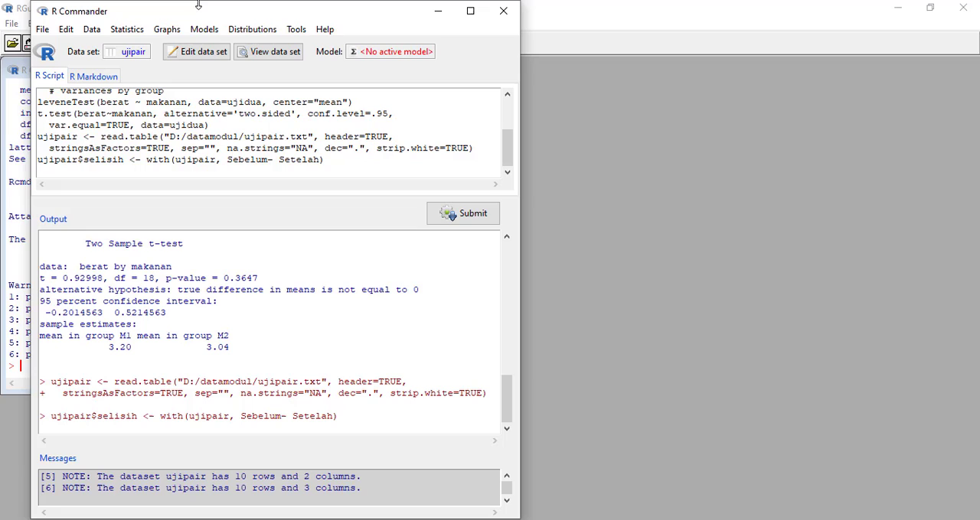
- Run a Shapiro-Wilk normality test on the selisih variable
{"action": "left_click", "coordinate": [132, 30]}
{"action": "mouse_move", "coordinate": [150, 49]}
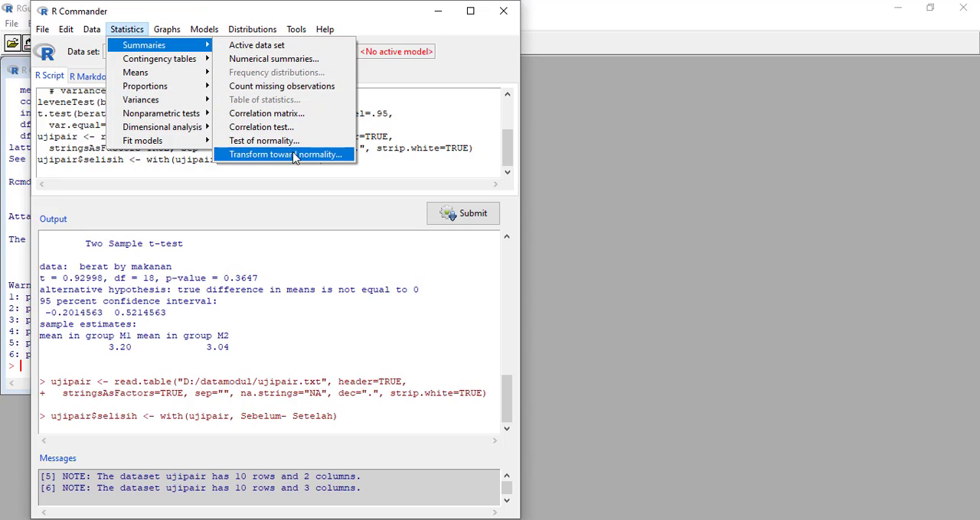
{"action": "left_click", "coordinate": [261, 141]}
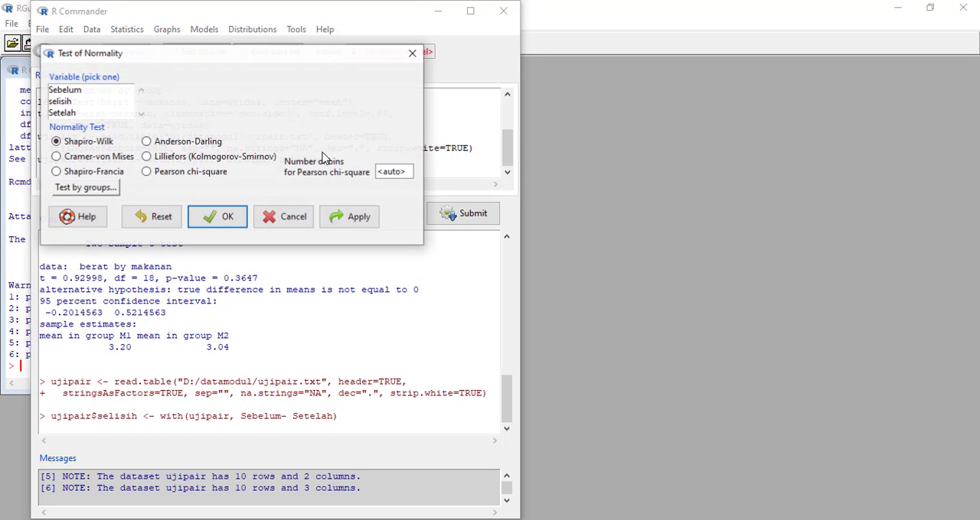
{"action": "left_click", "coordinate": [71, 102]}
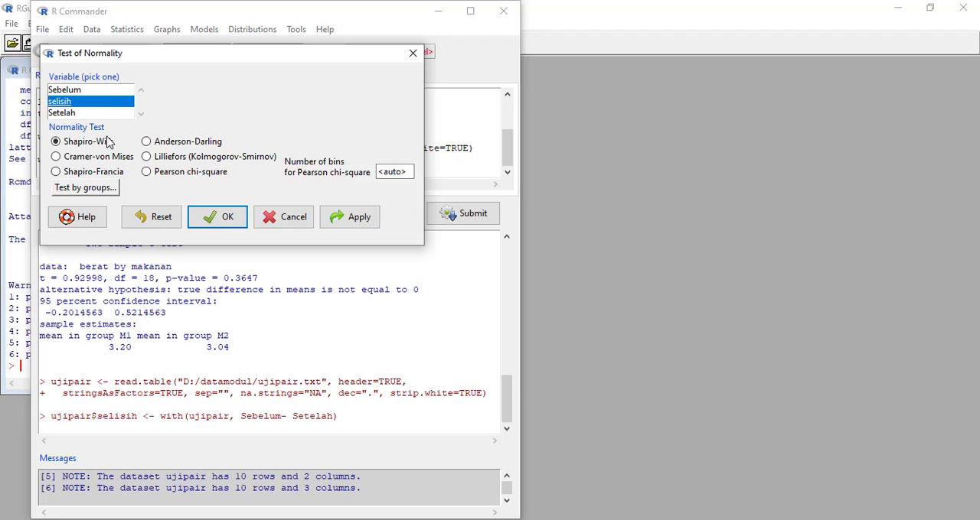
{"action": "left_click", "coordinate": [219, 216]}
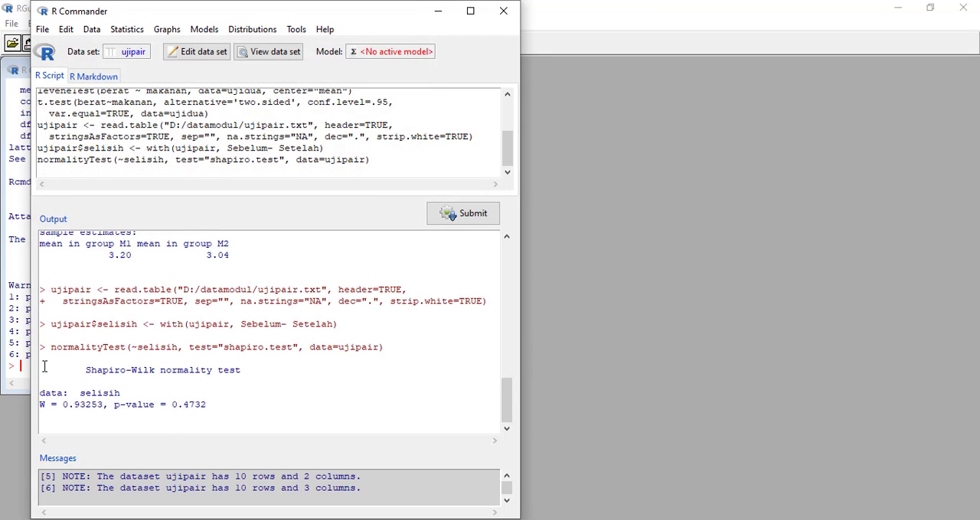
- Highlight the normality test command and its Shapiro-Wilk results in the output to examine them
{"action": "left_click_drag", "start_coordinate": [43, 366], "coordinate": [206, 405]}
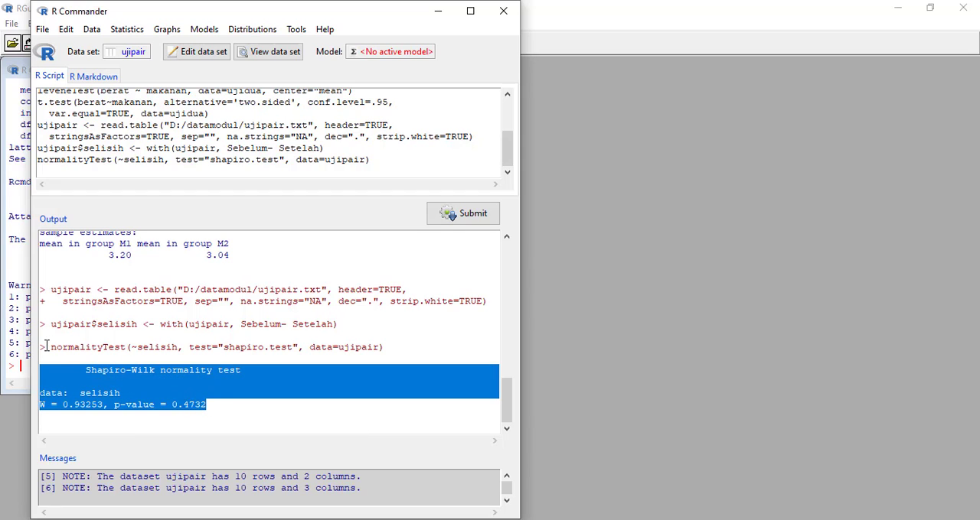
{"action": "left_click_drag", "start_coordinate": [40, 348], "coordinate": [398, 347]}
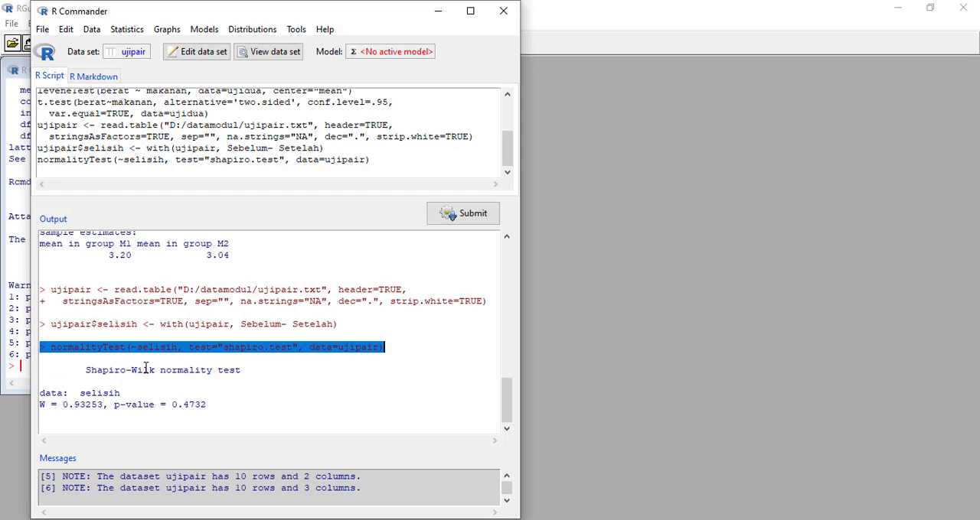
{"action": "left_click_drag", "start_coordinate": [88, 369], "coordinate": [205, 416]}
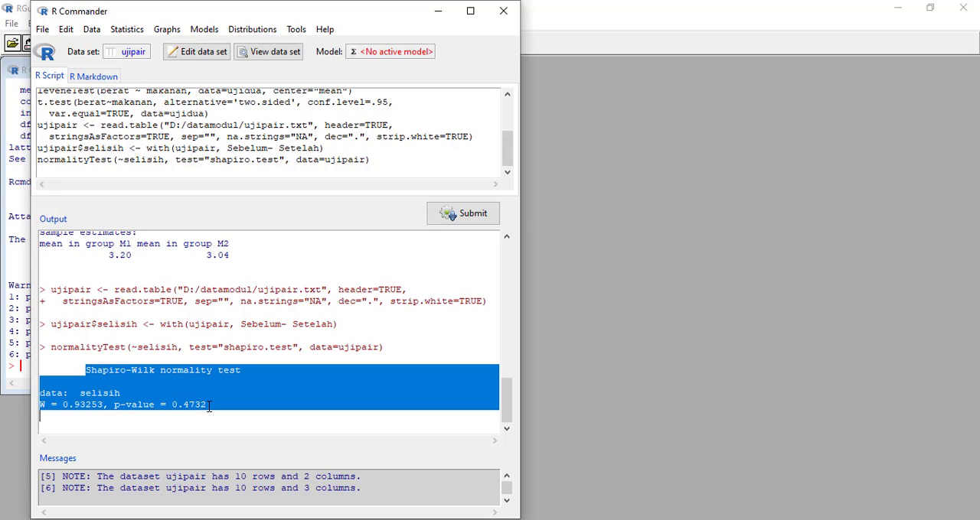
{"action": "left_click", "coordinate": [48, 411]}
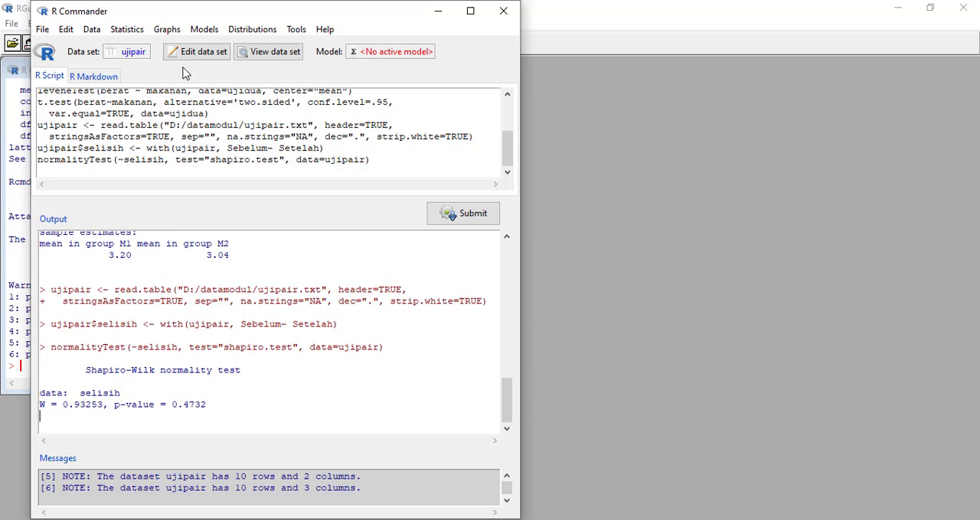
- Set up a paired t-test with Sebelum as the first variable and Setelah as the second, and review its options
{"action": "left_click", "coordinate": [130, 31]}
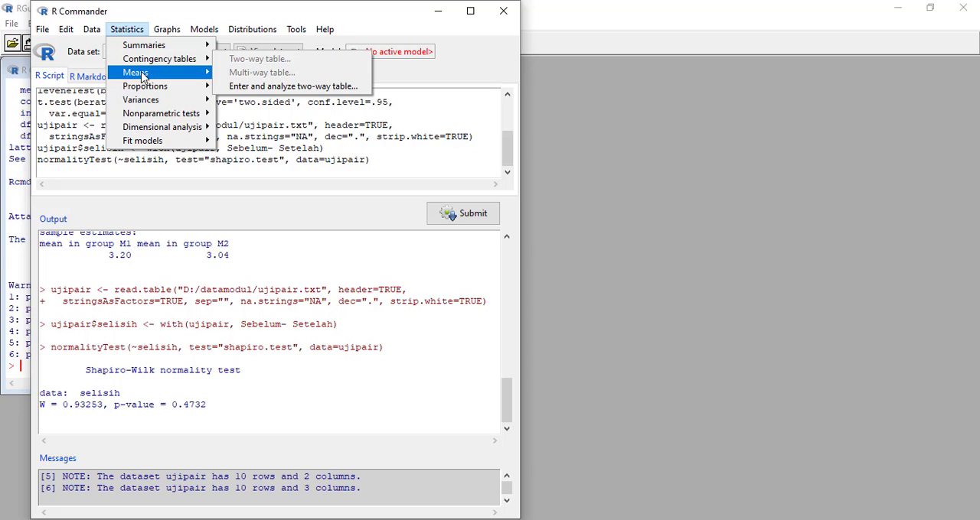
{"action": "mouse_move", "coordinate": [157, 75]}
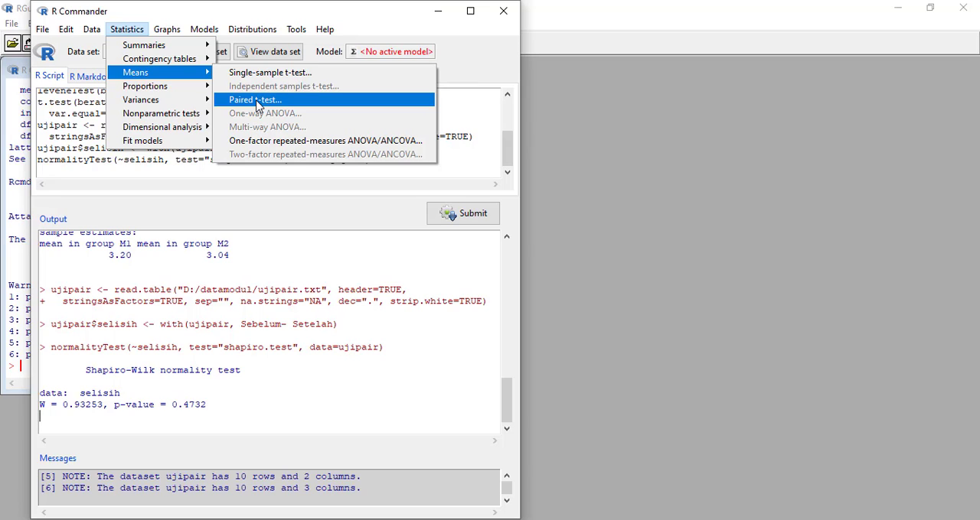
{"action": "left_click", "coordinate": [274, 109]}
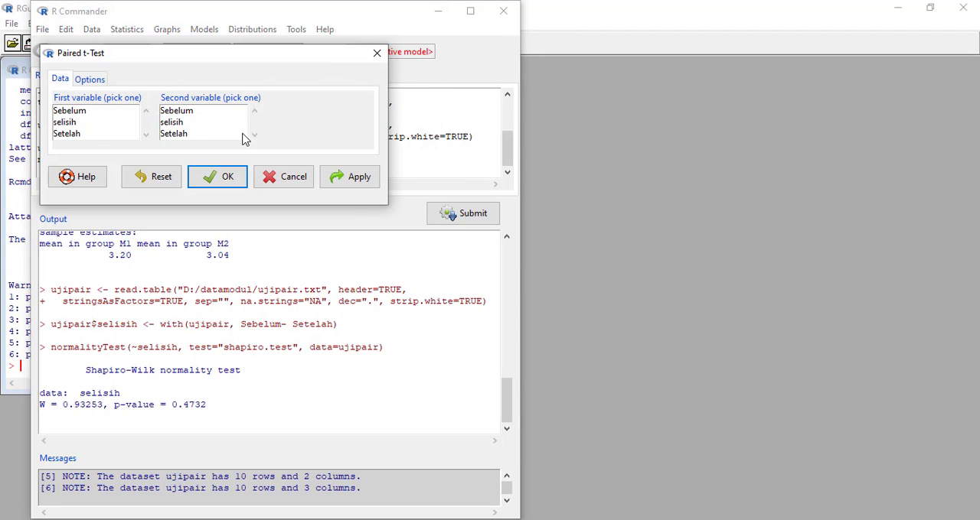
{"action": "left_click", "coordinate": [84, 112]}
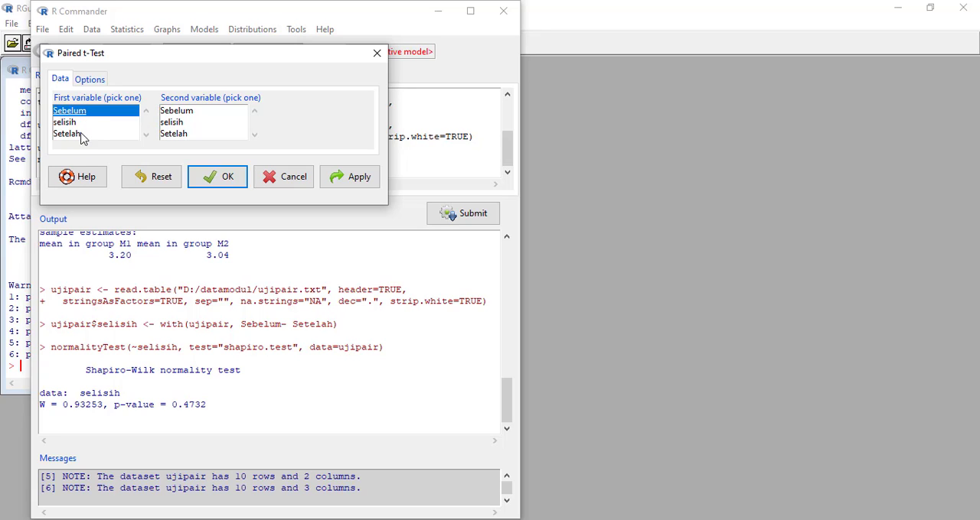
{"action": "left_click", "coordinate": [79, 81]}
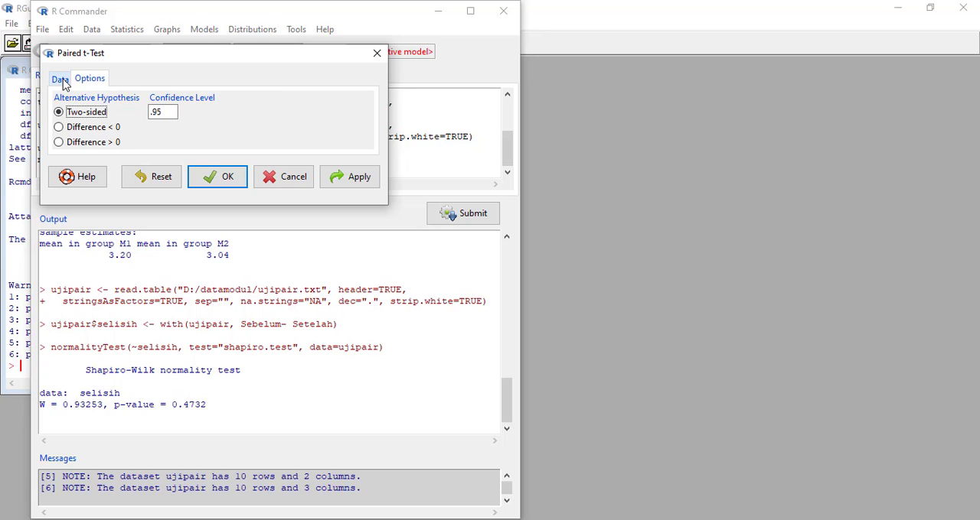
{"action": "left_click", "coordinate": [64, 79]}
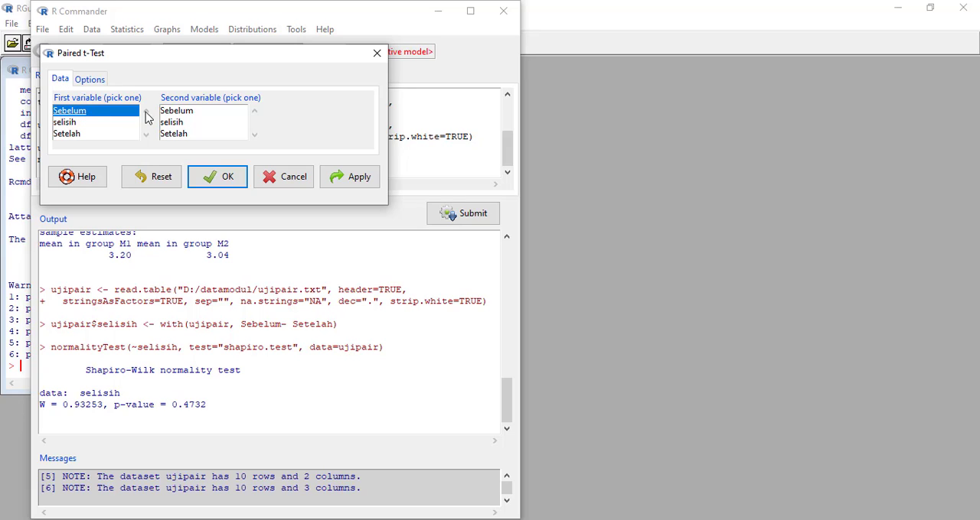
{"action": "left_click", "coordinate": [181, 135]}
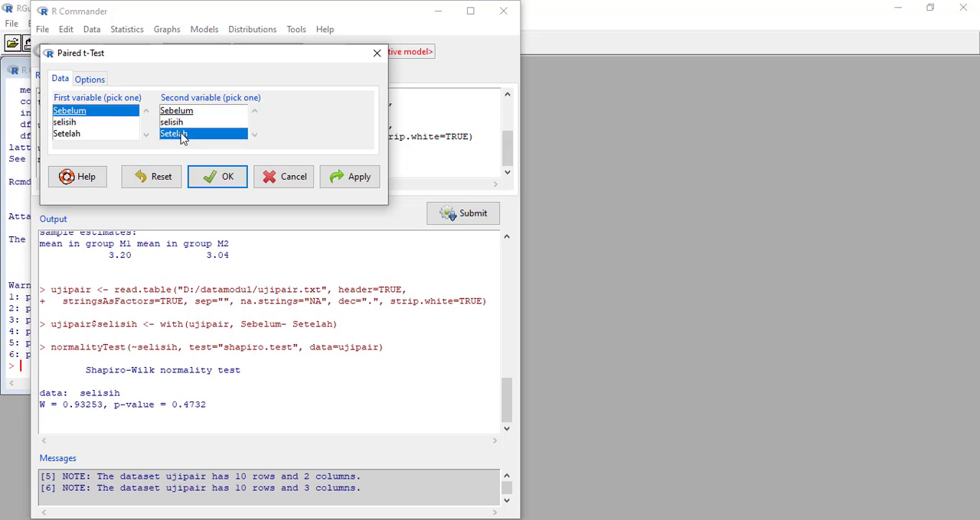
{"action": "left_click", "coordinate": [86, 81]}
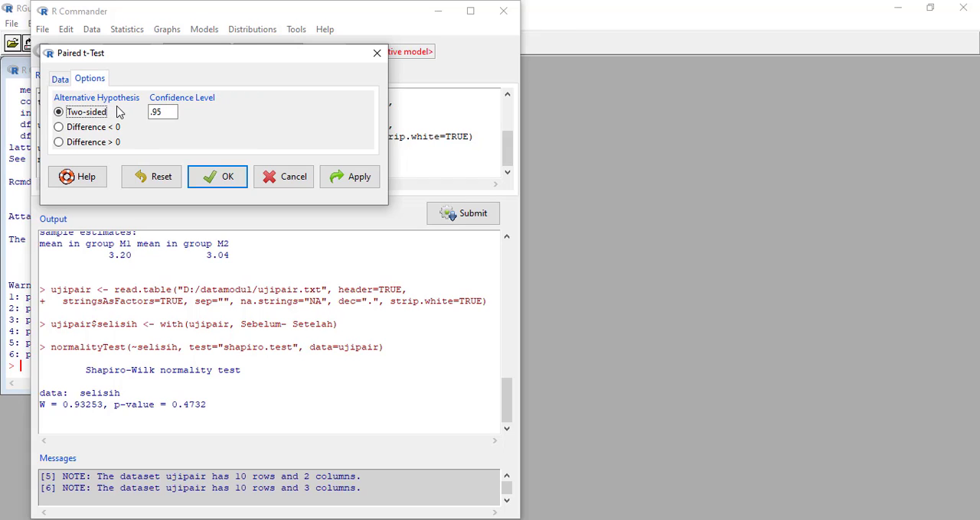
{"action": "left_click", "coordinate": [60, 78]}
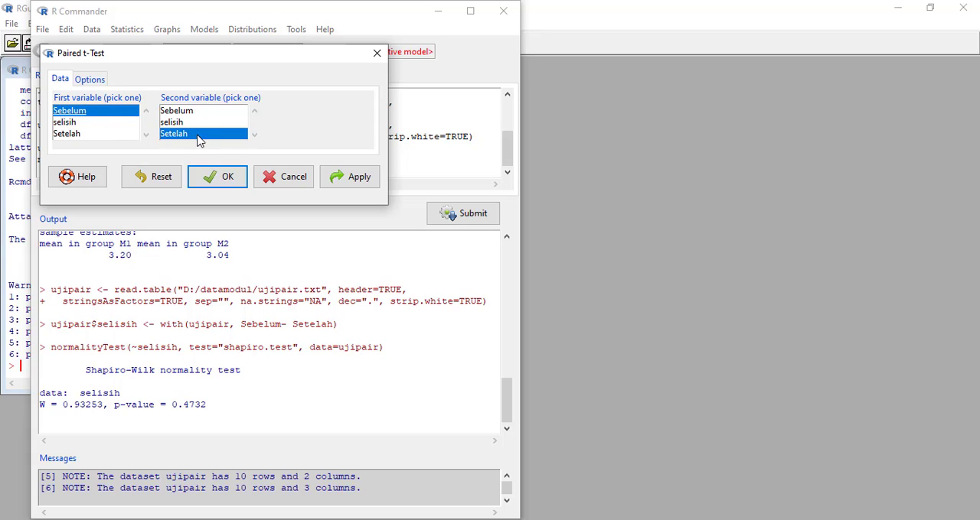
- Set the paired t-test's alternative hypothesis to Difference > 0, recheck the chosen variables, and run the test
{"action": "left_click", "coordinate": [86, 82]}
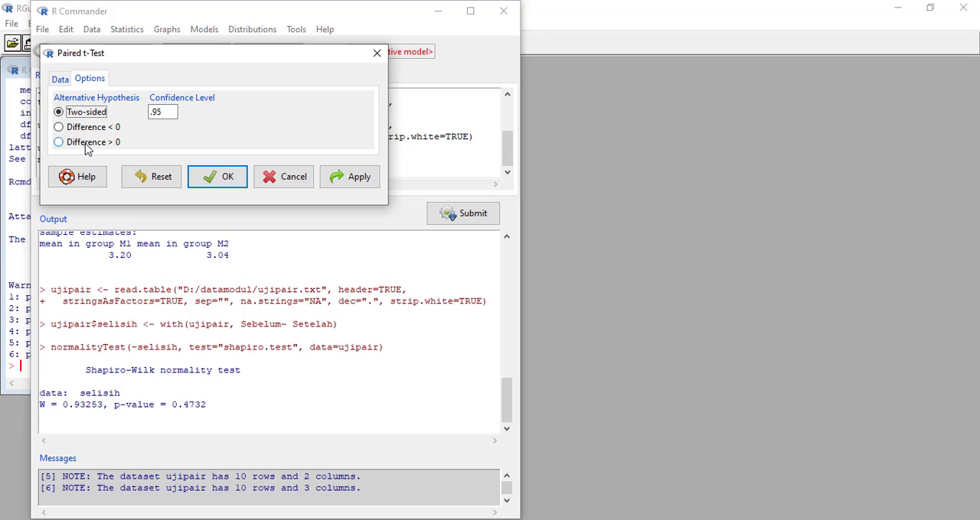
{"action": "left_click", "coordinate": [87, 147]}
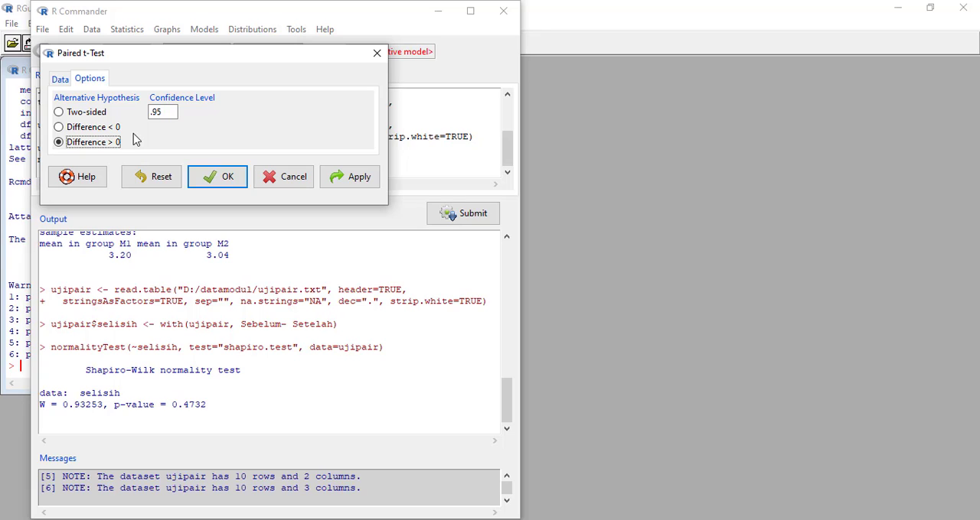
{"action": "left_click", "coordinate": [59, 80]}
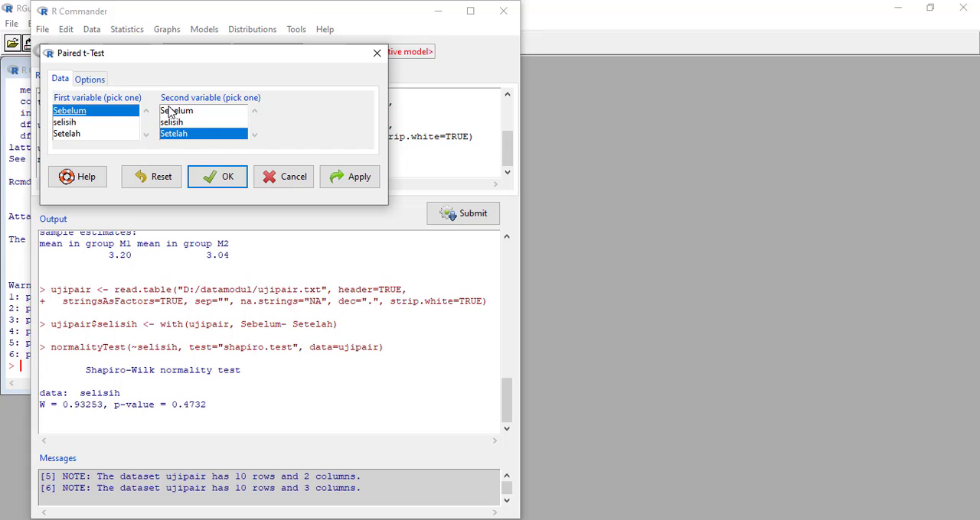
{"action": "left_click", "coordinate": [92, 80]}
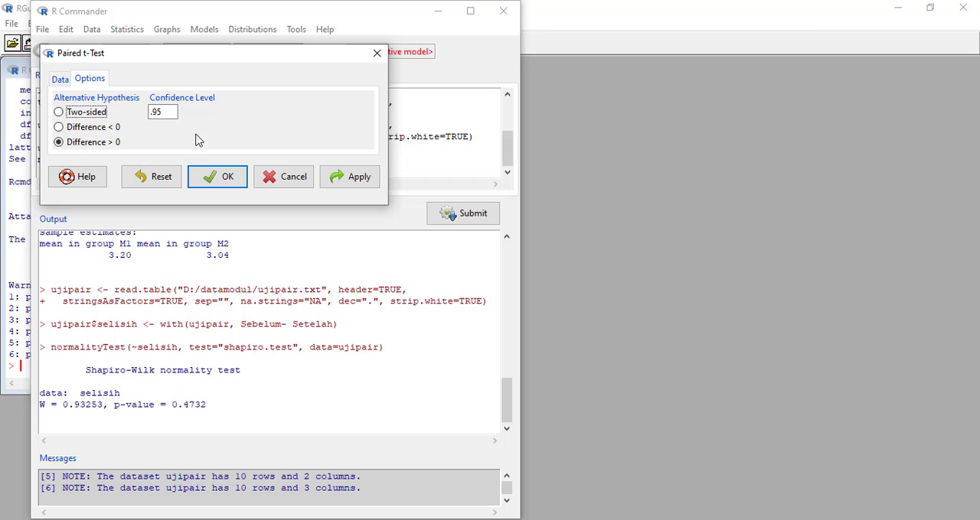
{"action": "left_click", "coordinate": [223, 189]}
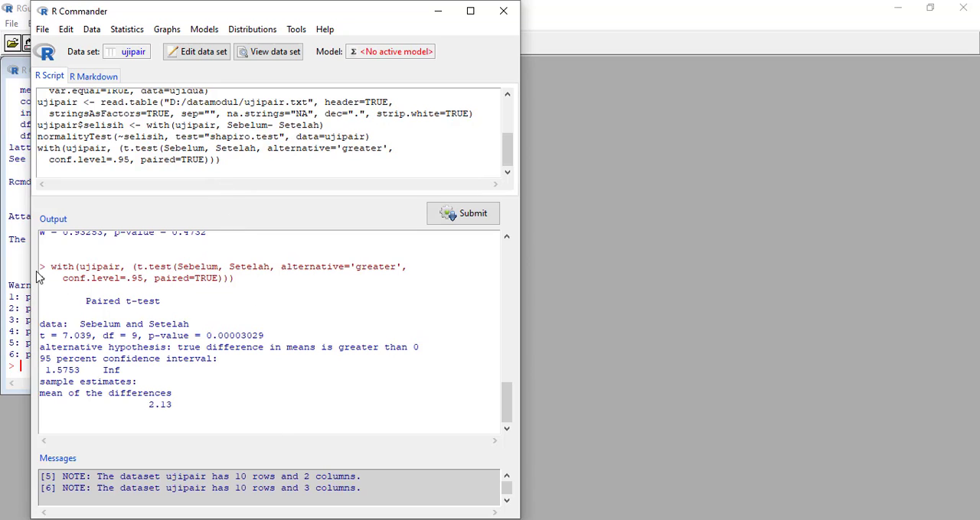
- Highlight the paired t-test command and its results in the output to examine them
{"action": "left_click_drag", "start_coordinate": [41, 267], "coordinate": [245, 280]}
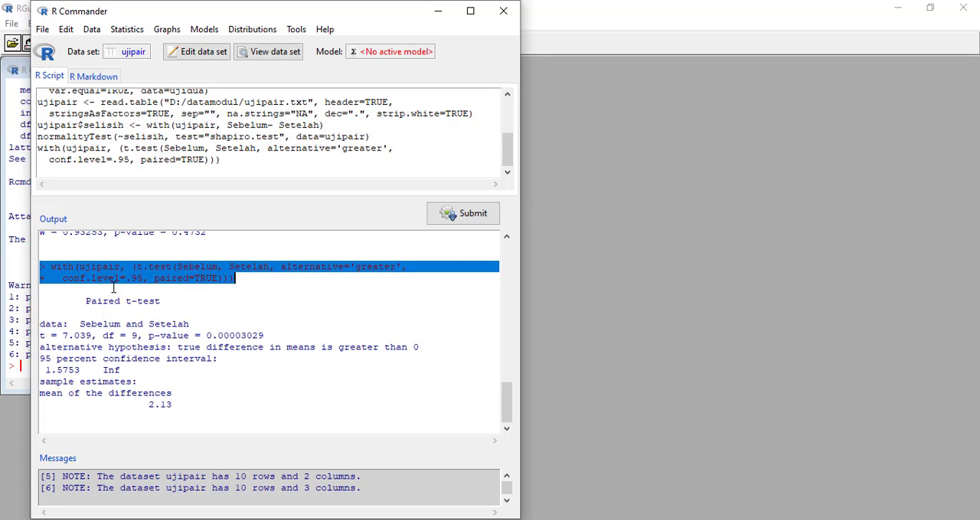
{"action": "left_click", "coordinate": [174, 284]}
{"action": "left_click_drag", "start_coordinate": [84, 302], "coordinate": [178, 406]}
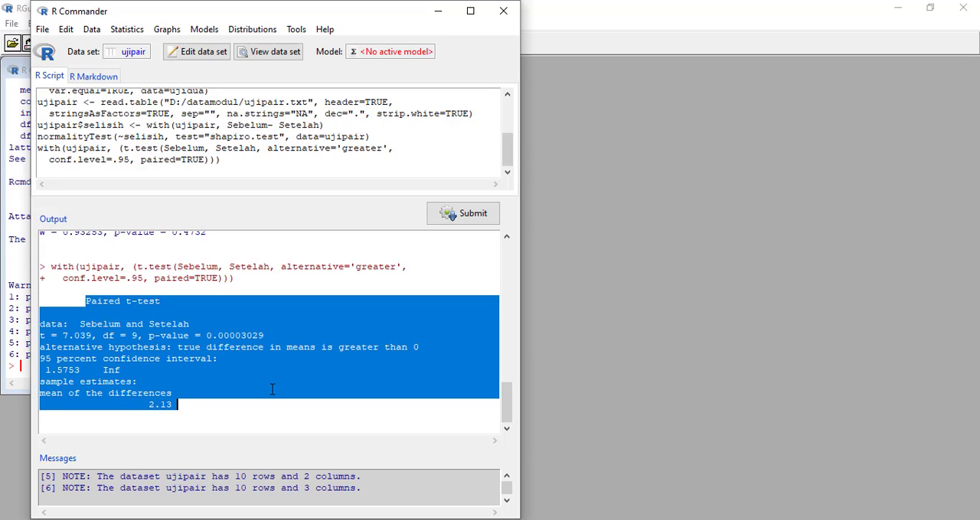